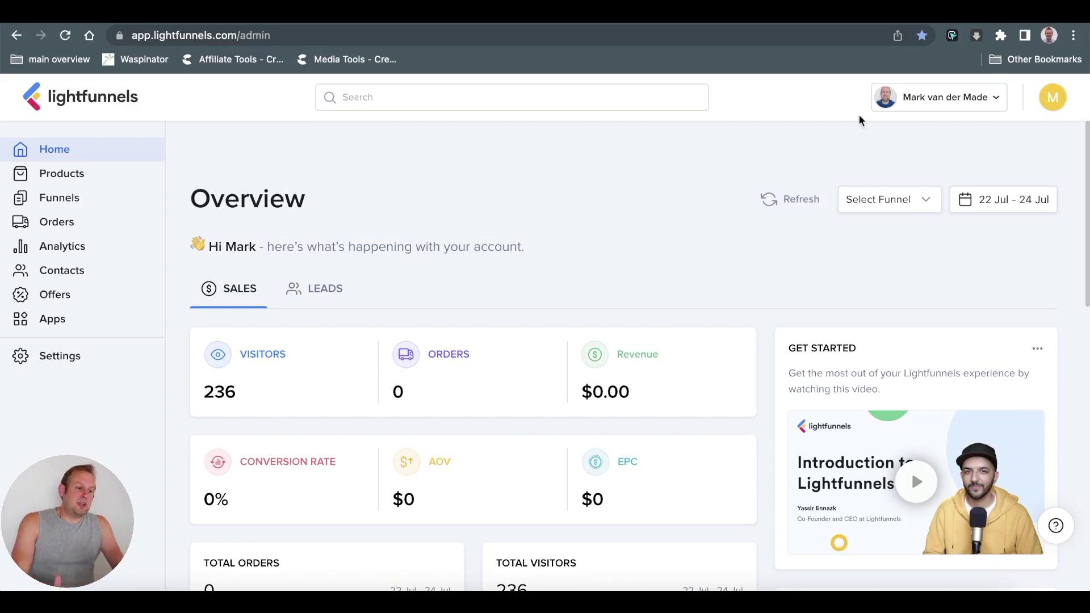
Switch to Cloudflare's DNS records for markvdmade.com and review the deal and discovery-calls records.
key("ctrl+Tab")
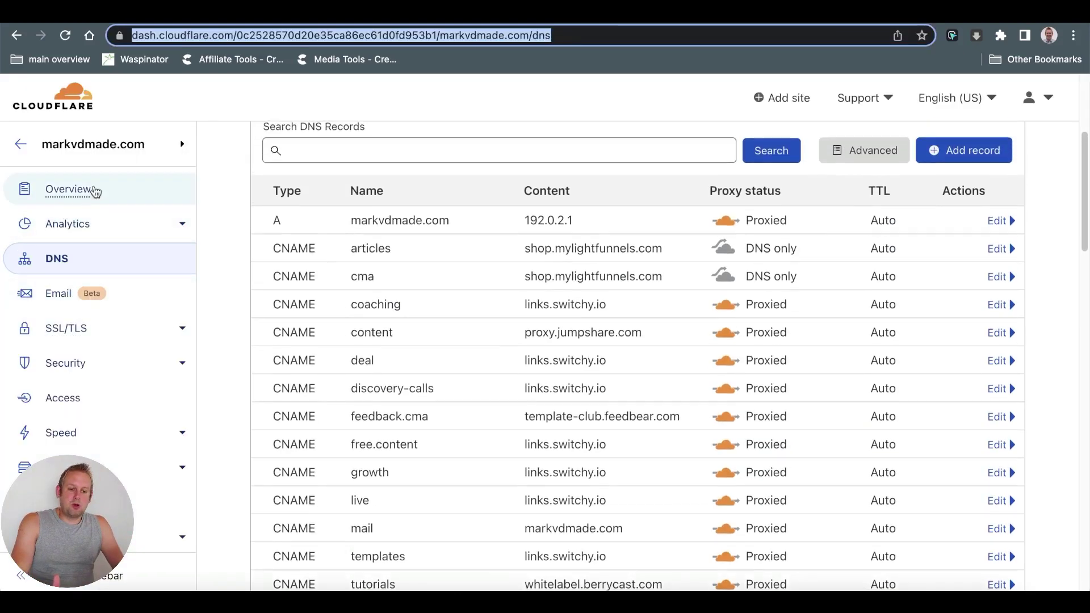
scroll(568, 256, "down", 6)
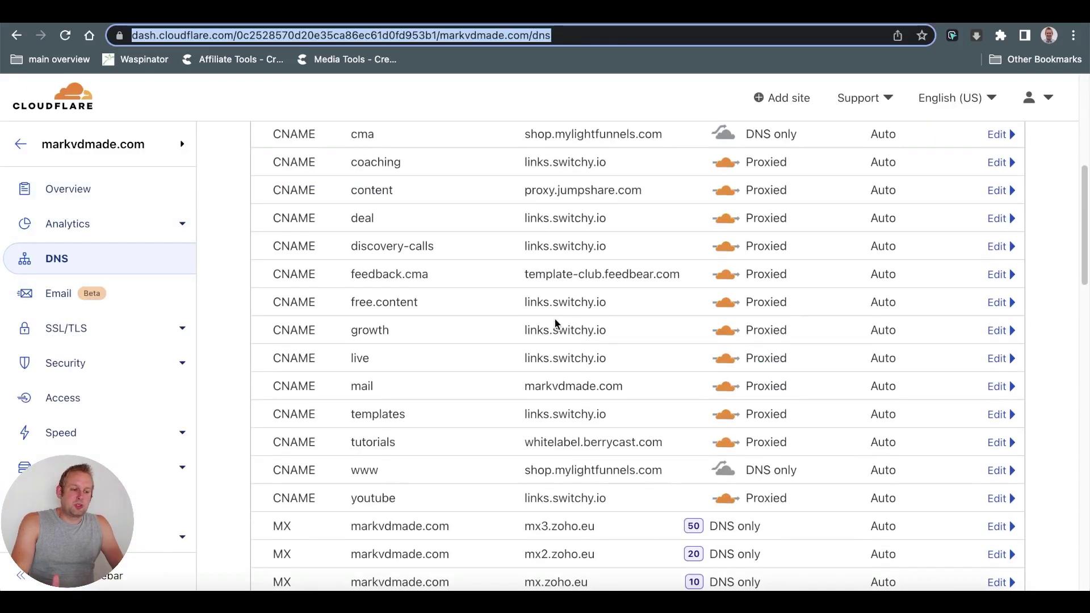
scroll(563, 322, "up", 2)
scroll(562, 322, "up", 1)
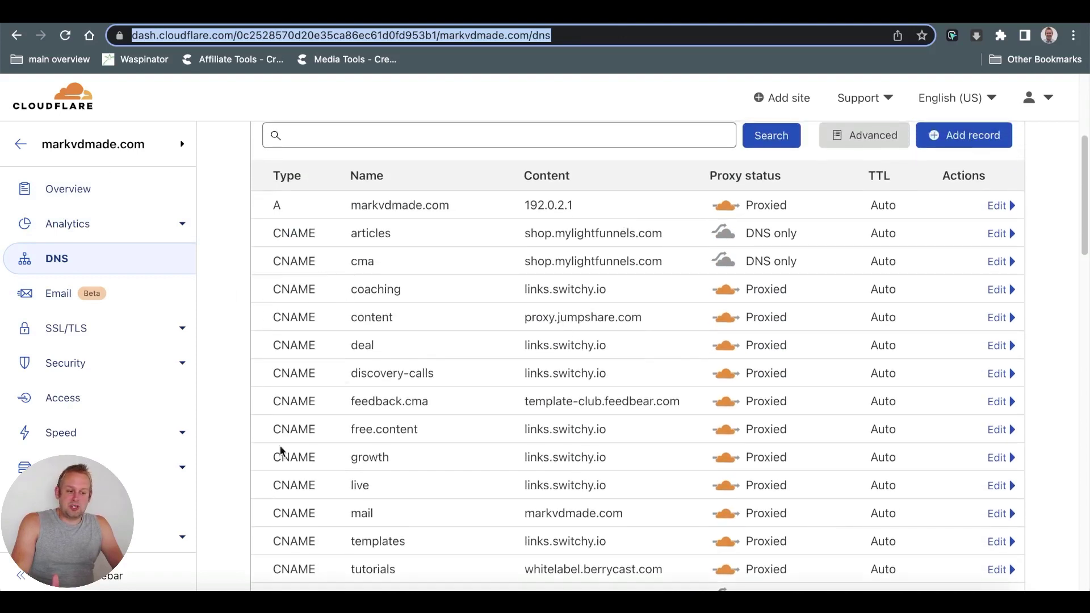
left_click_drag(508, 344, 628, 378)
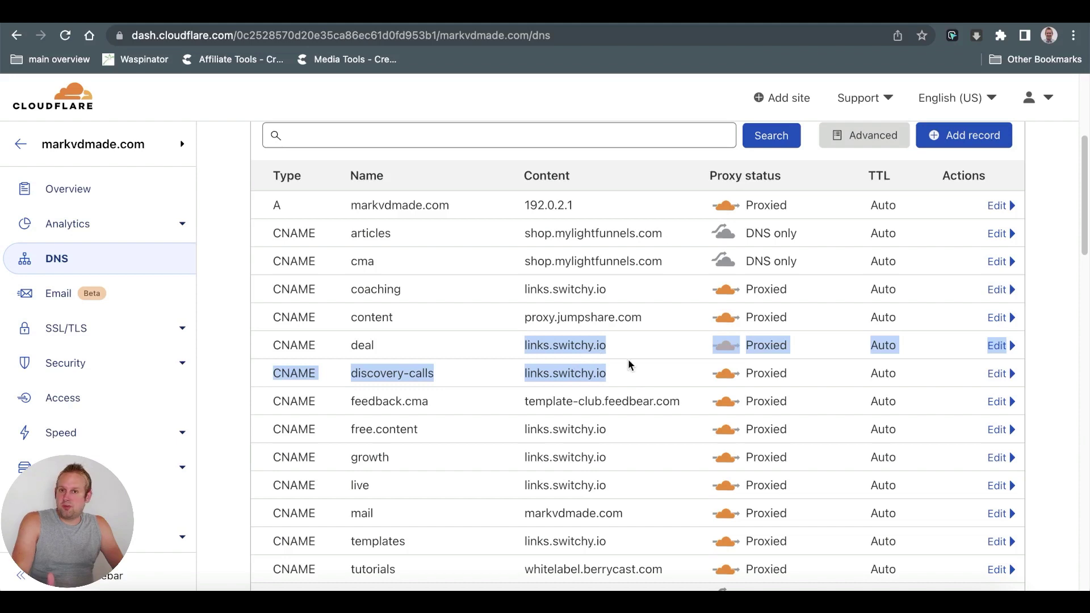
left_click(624, 379)
Locate the www CNAME record pointing to shop.mylightfunnels.com.
scroll(624, 378, "up", 3)
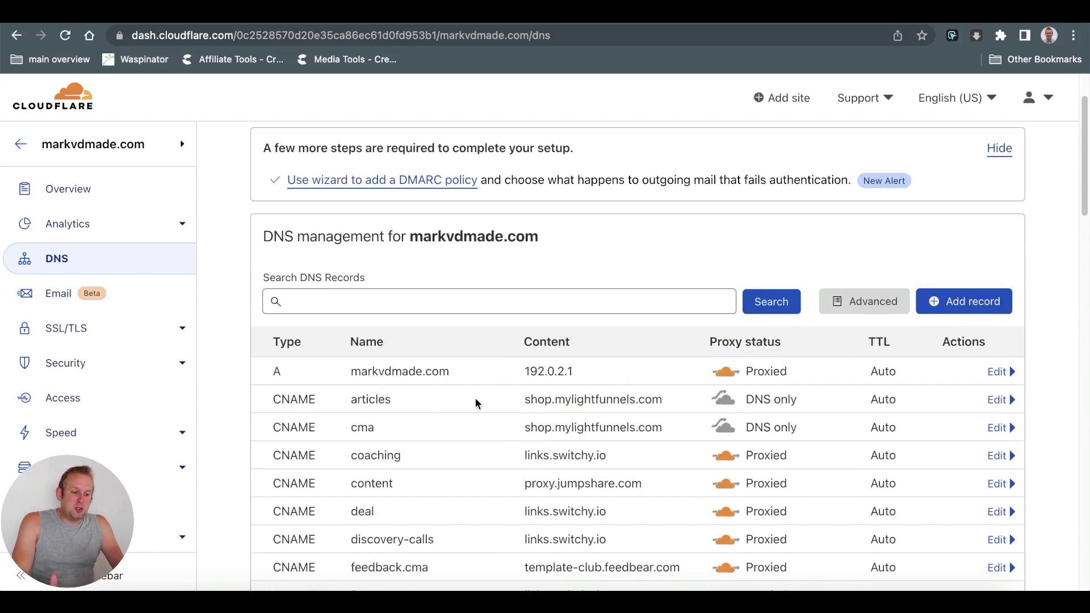
left_click_drag(516, 404, 636, 427)
scroll(636, 427, "down", 10)
left_click_drag(278, 149, 683, 158)
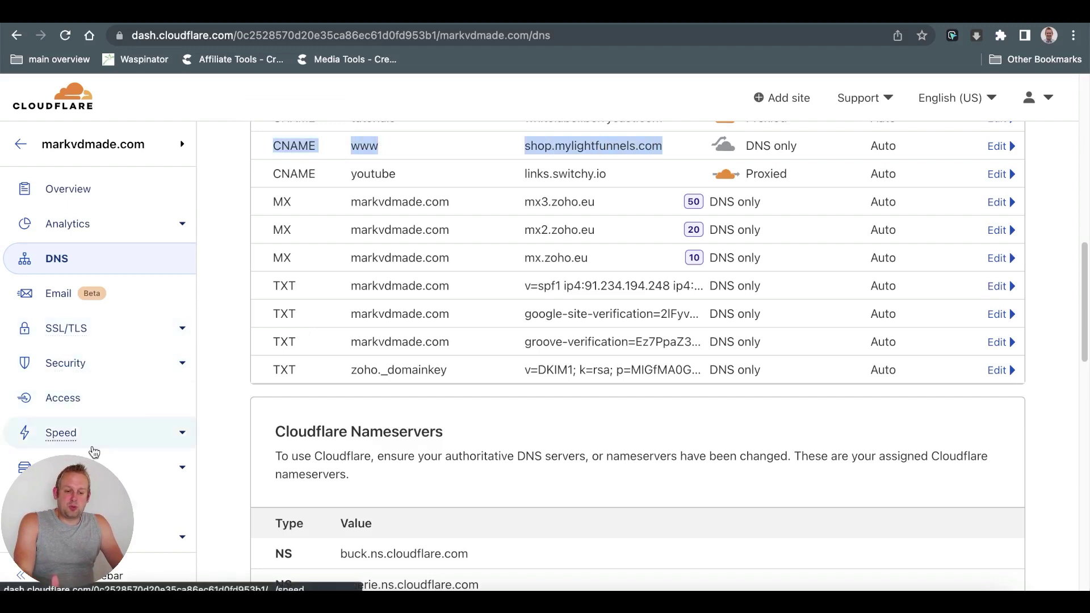
Edit the markvdmade.com/* forwarding page rule and select its URL pattern.
left_click(114, 536)
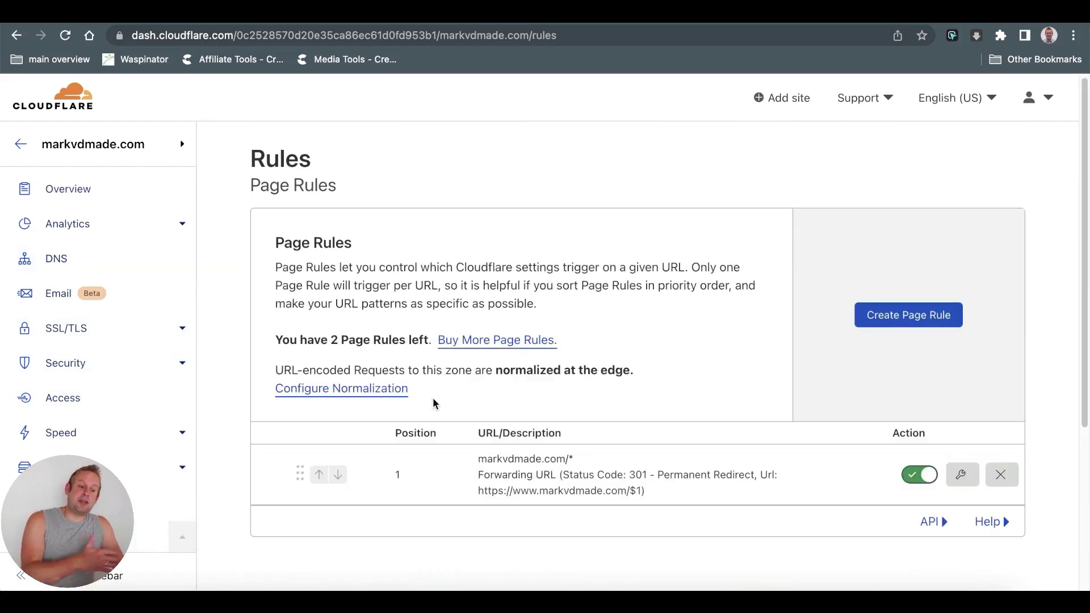
left_click_drag(479, 459, 565, 464)
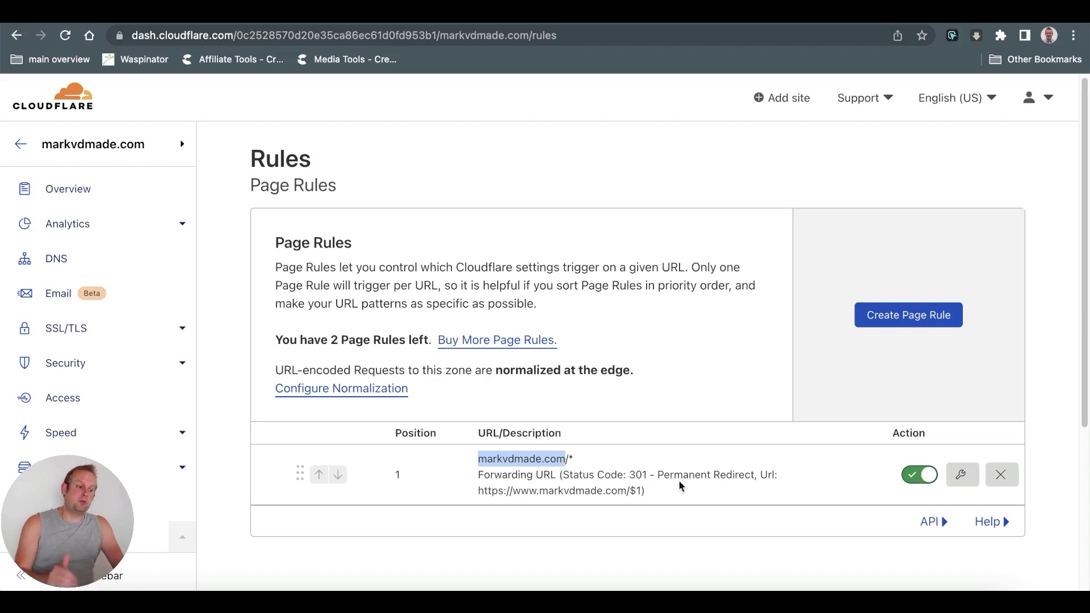
left_click(961, 474)
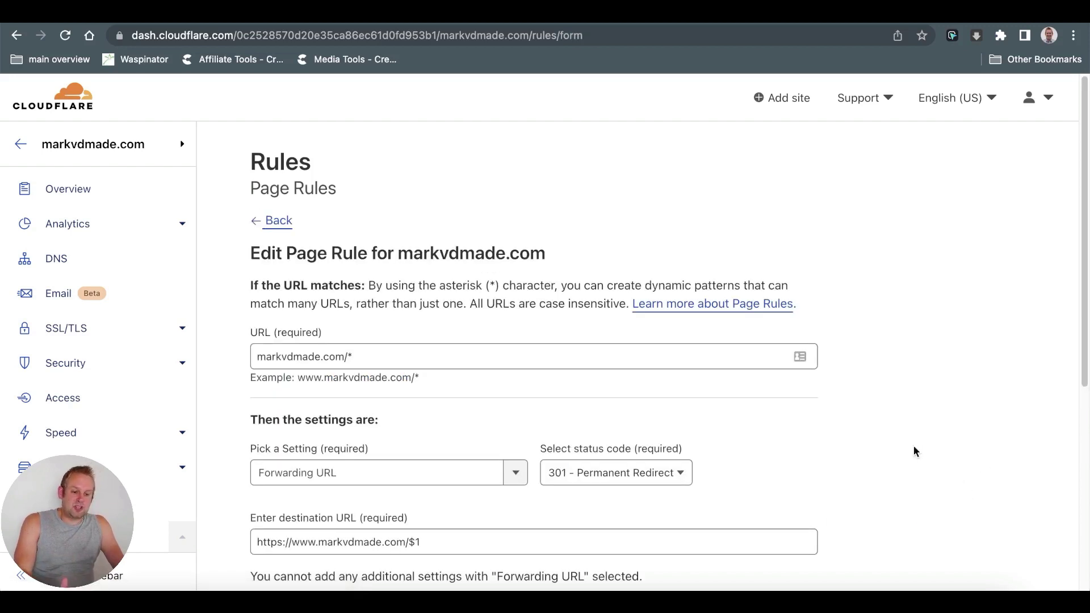
left_click(256, 356)
left_click_drag(257, 357, 353, 358)
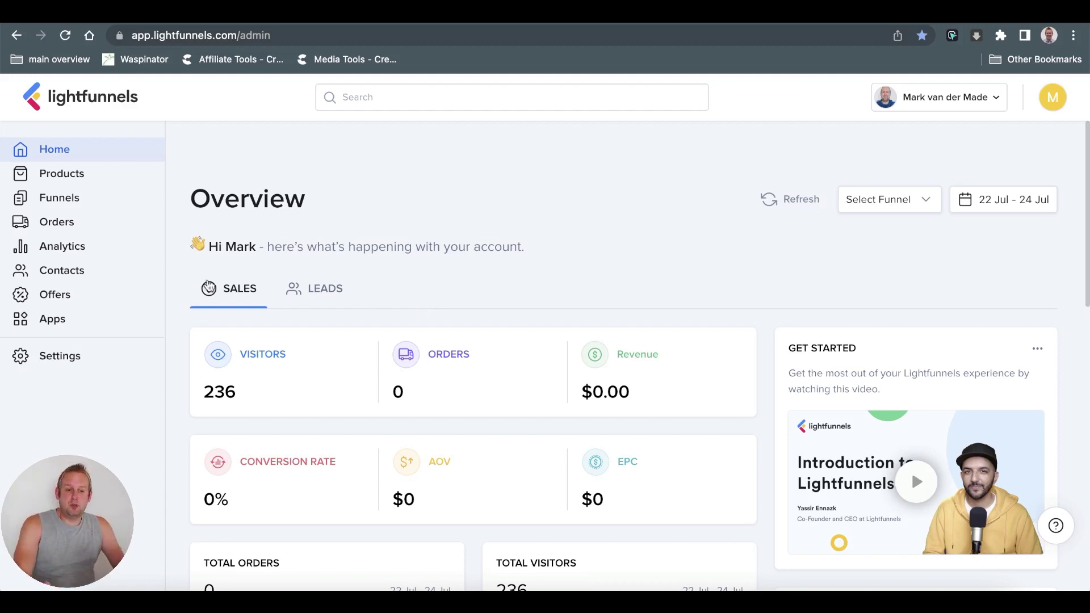
Open the main website funnel's settings and select the Funnel URL slug 'main'.
left_click(59, 197)
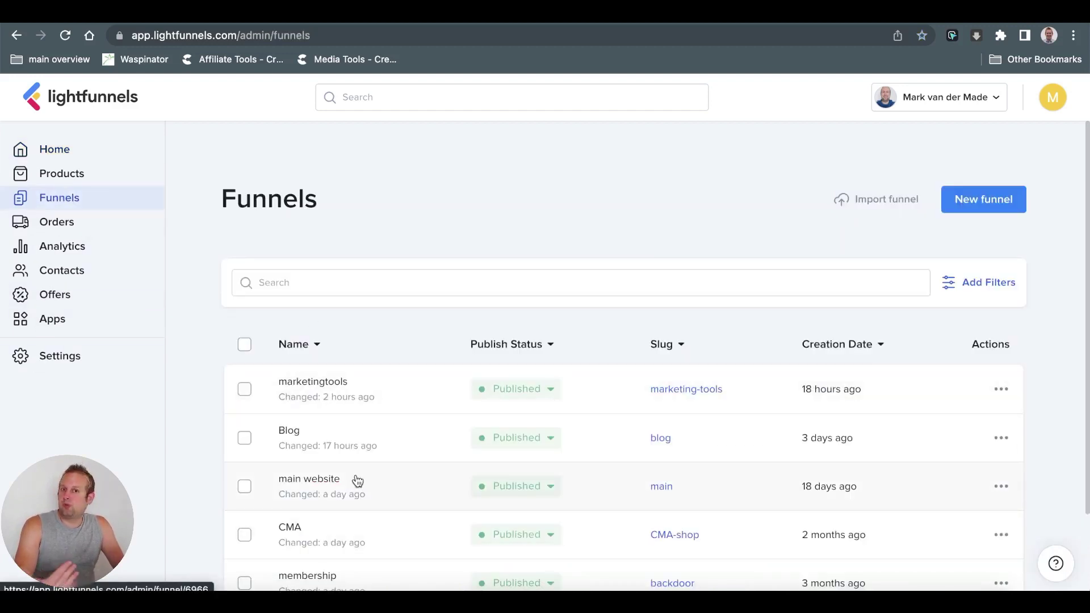
left_click(357, 481)
left_click(28, 154)
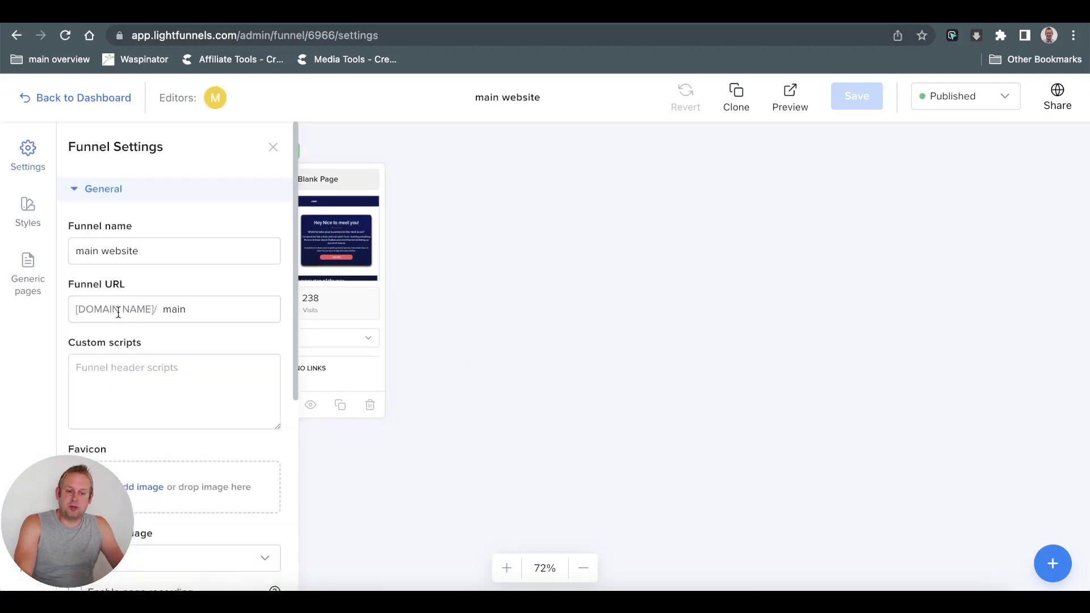
left_click_drag(78, 309, 152, 312)
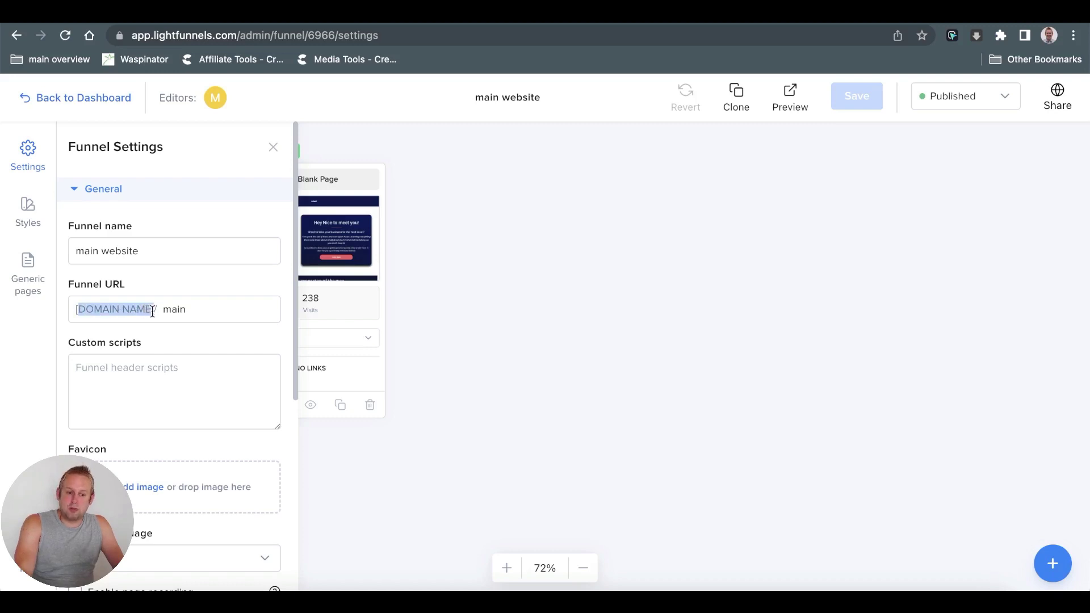
left_click(214, 311)
double_click(214, 312)
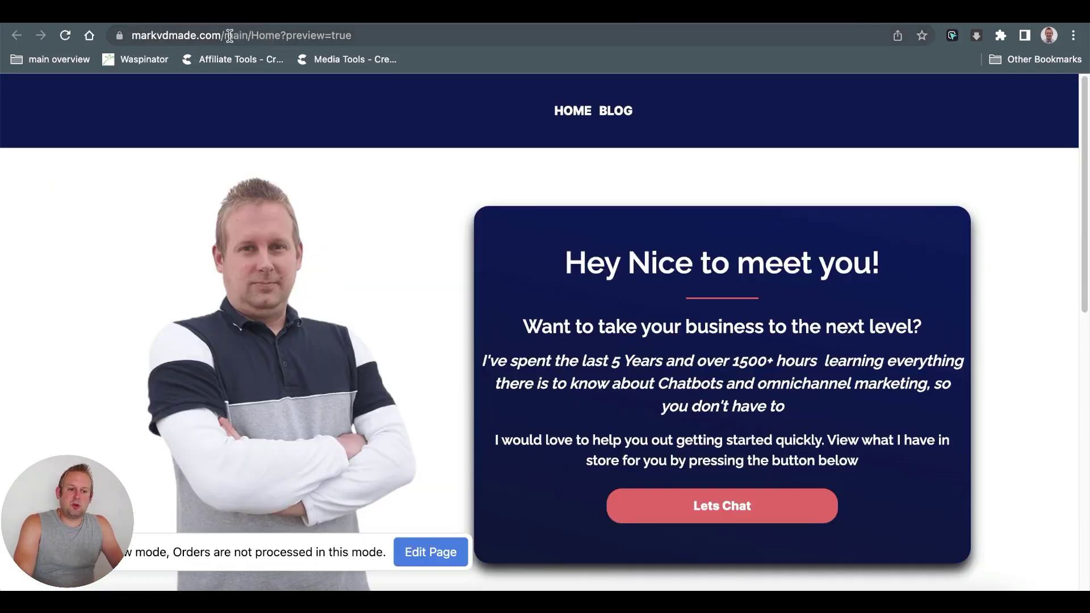
Remove ?preview=true from the address and reload markvdmade.com/main/Home live.
left_click(229, 36)
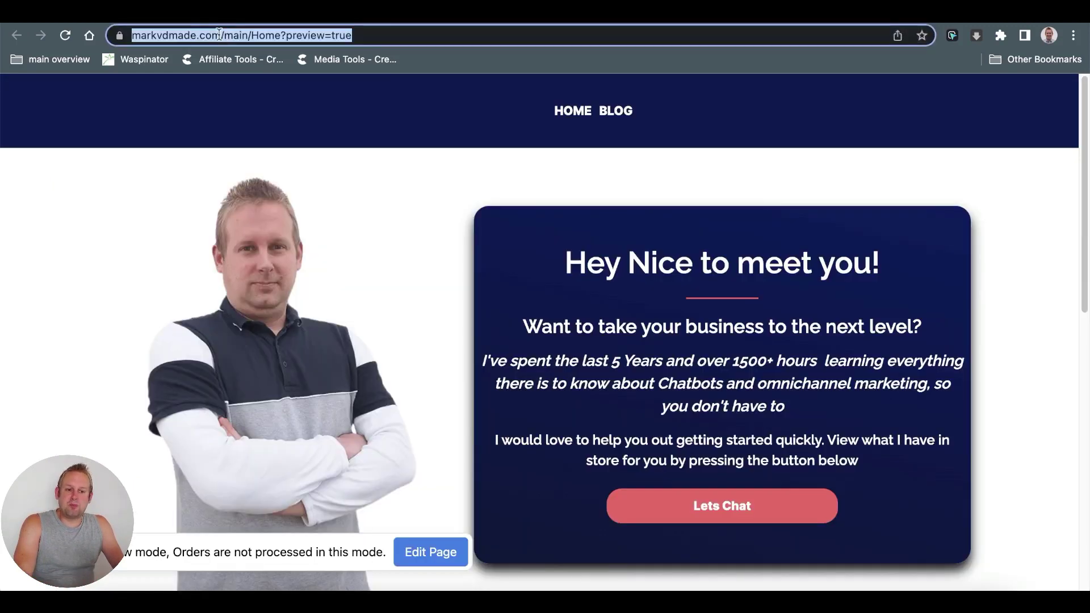
left_click(281, 35)
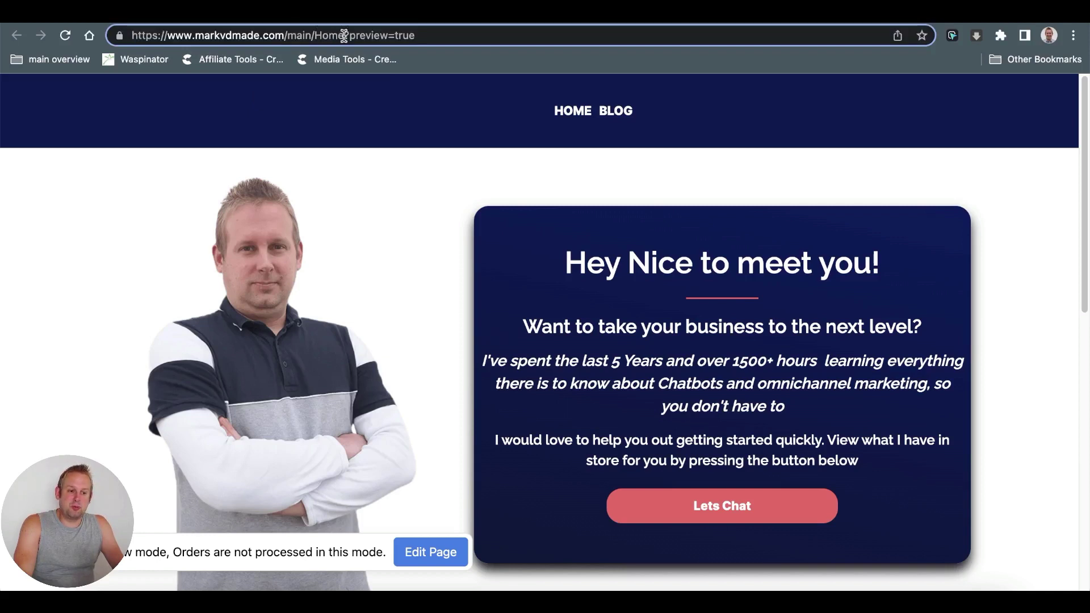
left_click_drag(344, 36, 420, 36)
key("BackSpace")
key("Return")
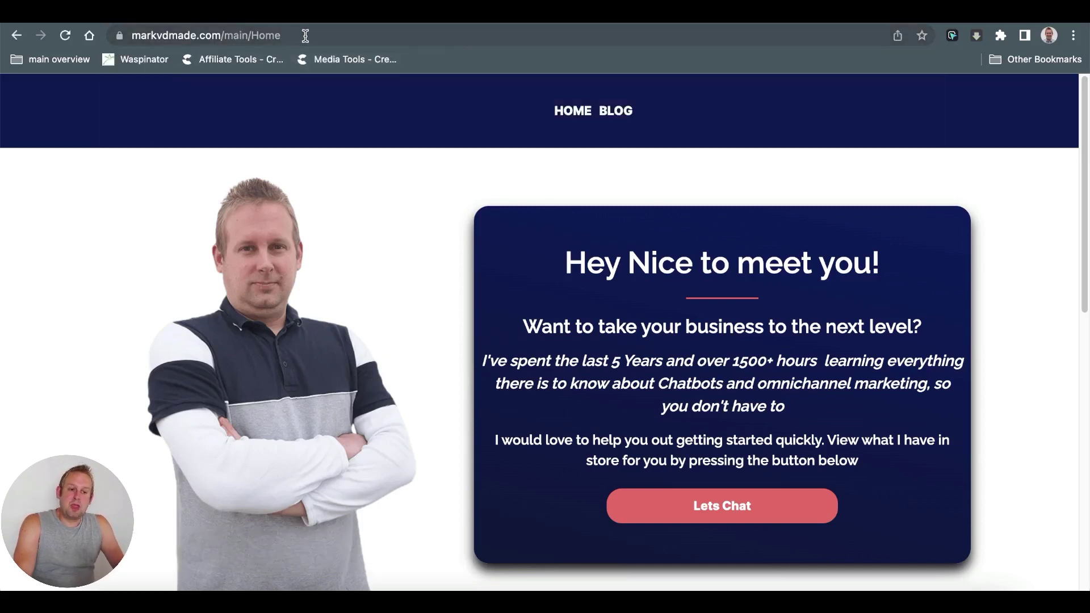
Delete main/Home from the address and load the bare markvdmade.com domain.
left_click_drag(226, 36, 397, 35)
key("BackSpace")
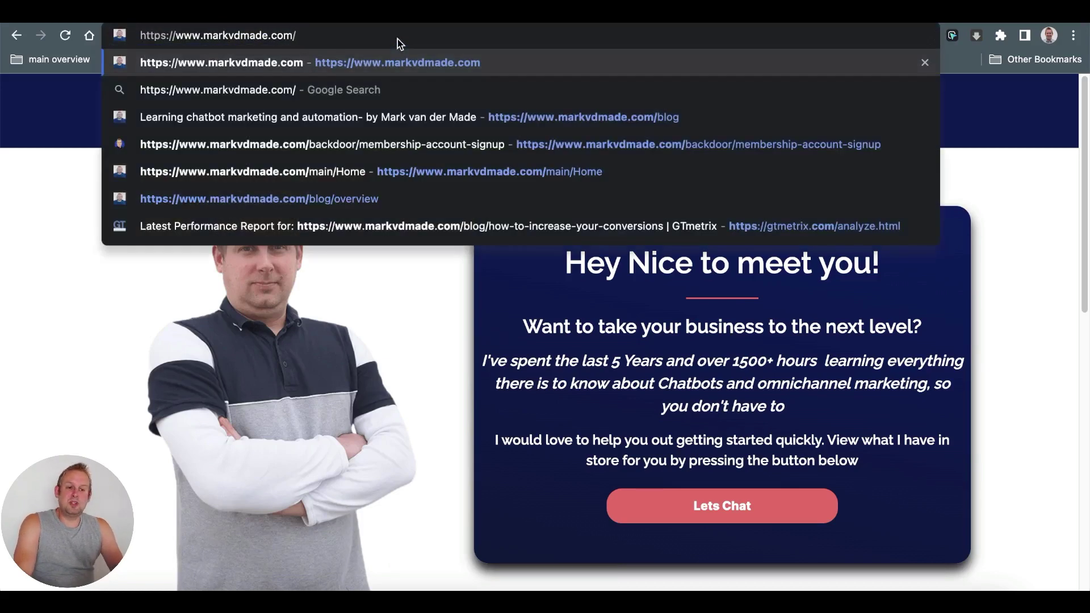
key("Return")
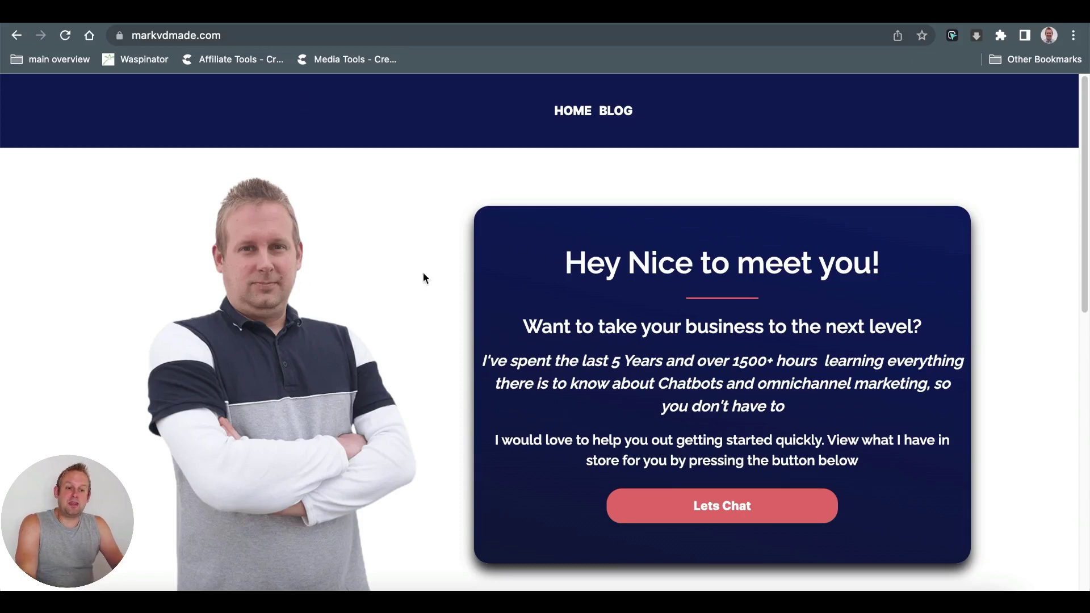
scroll(308, 261, "down", 3)
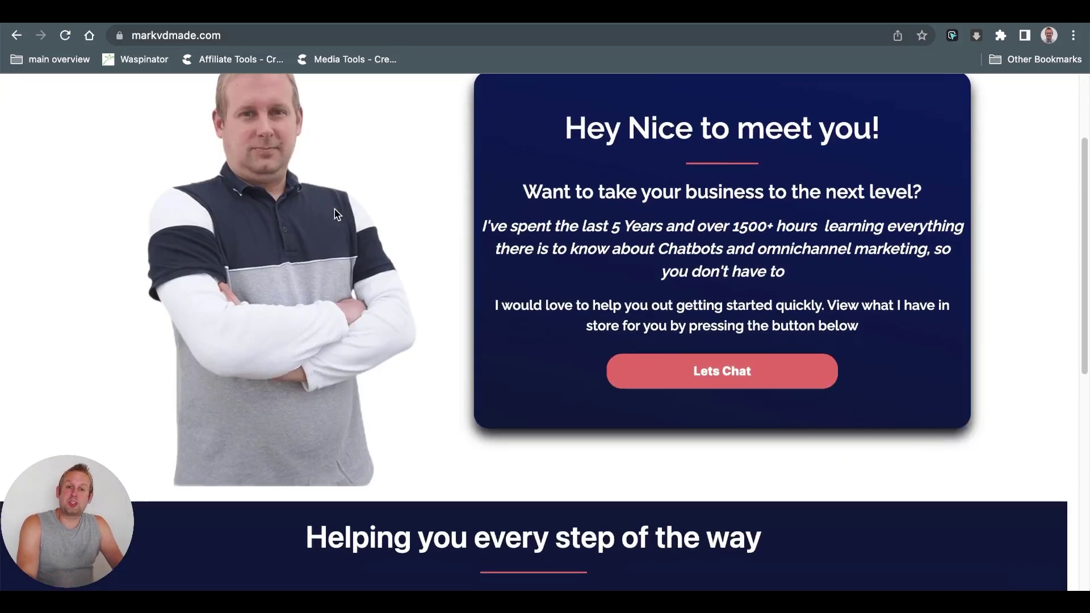
scroll(352, 227, "up", 3)
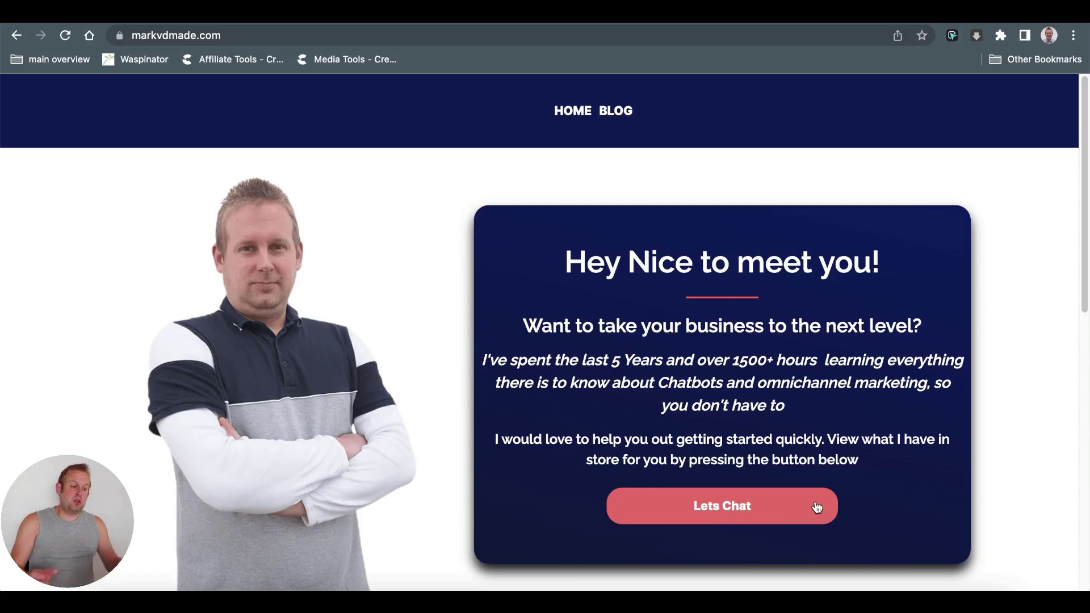
scroll(699, 540, "down", 1)
scroll(701, 534, "up", 1)
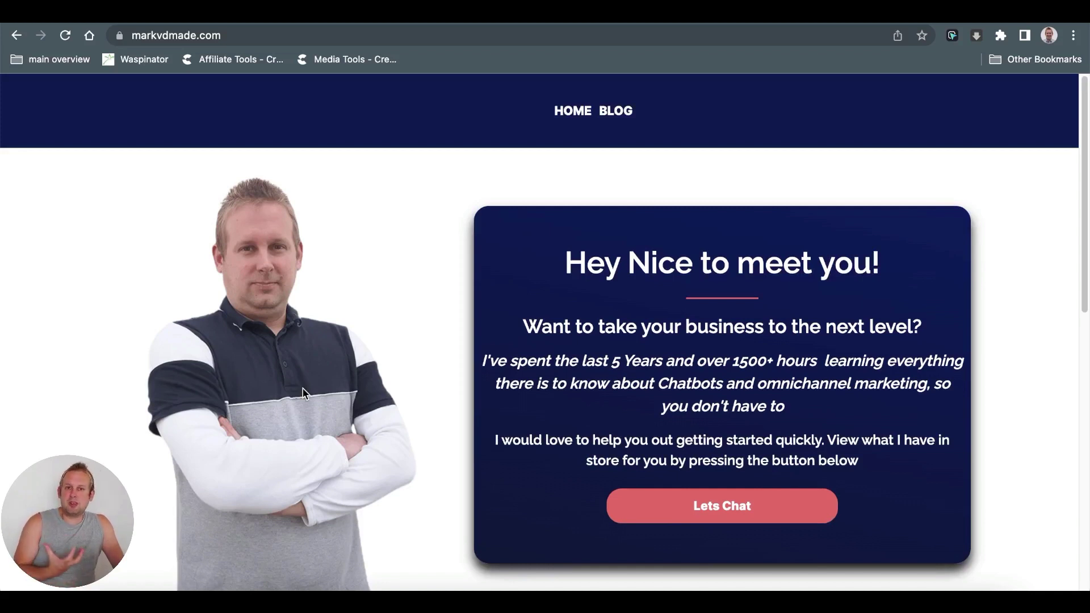
scroll(304, 393, "down", 1)
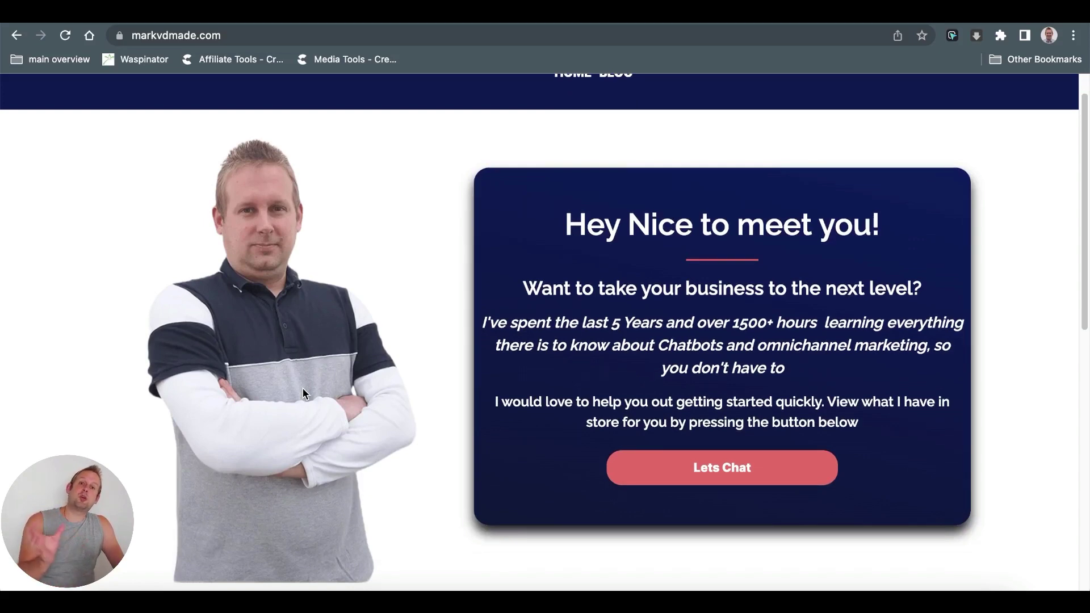
scroll(303, 389, "down", 10)
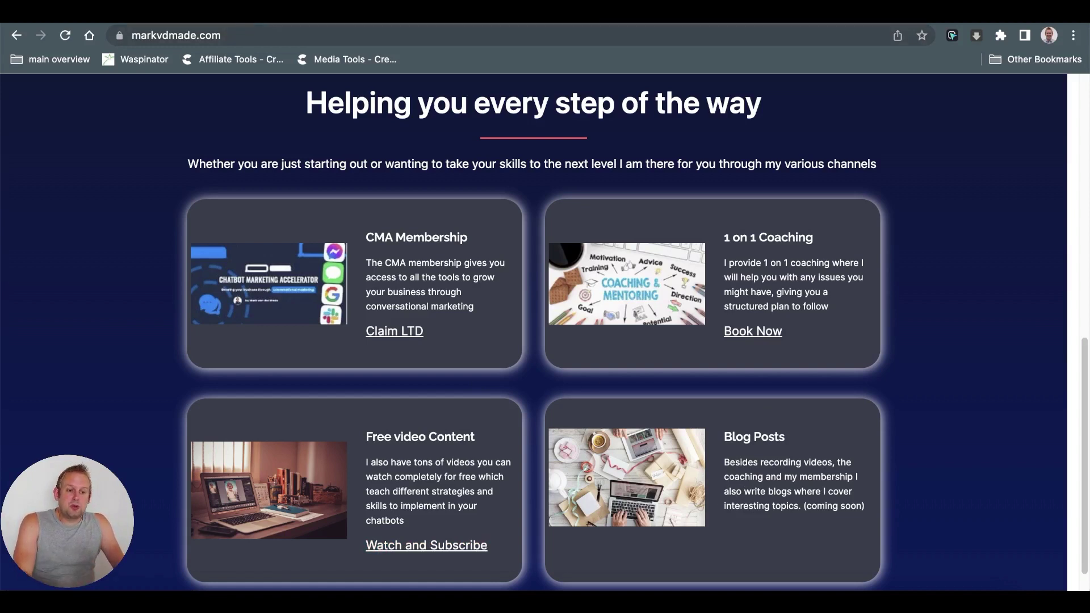
Preview the main website funnel's starting page from the Lightfunnels editor.
key("ctrl+Tab")
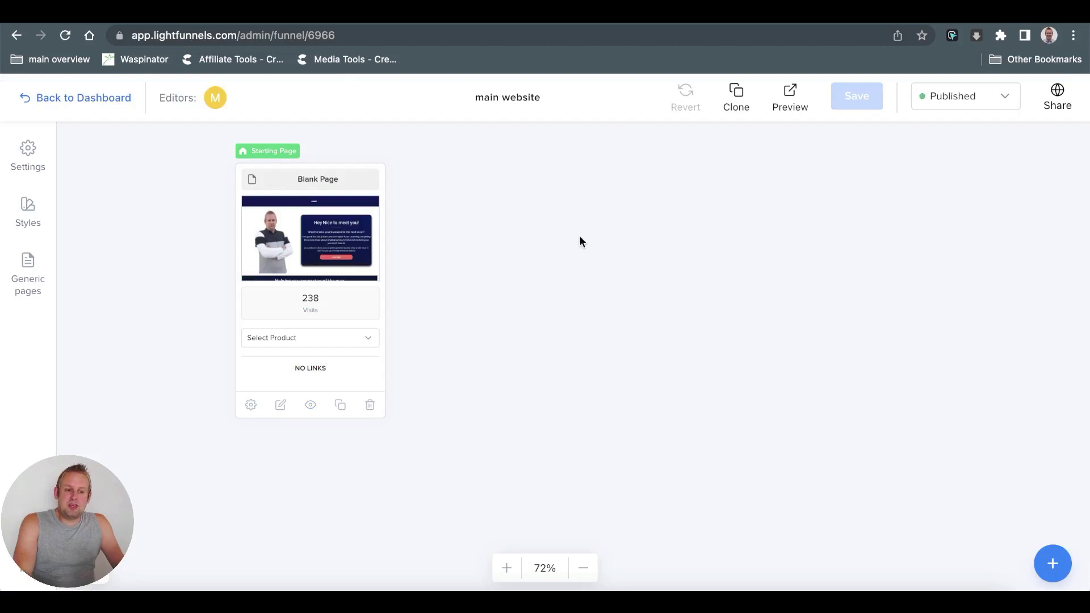
left_click_drag(560, 241, 465, 253)
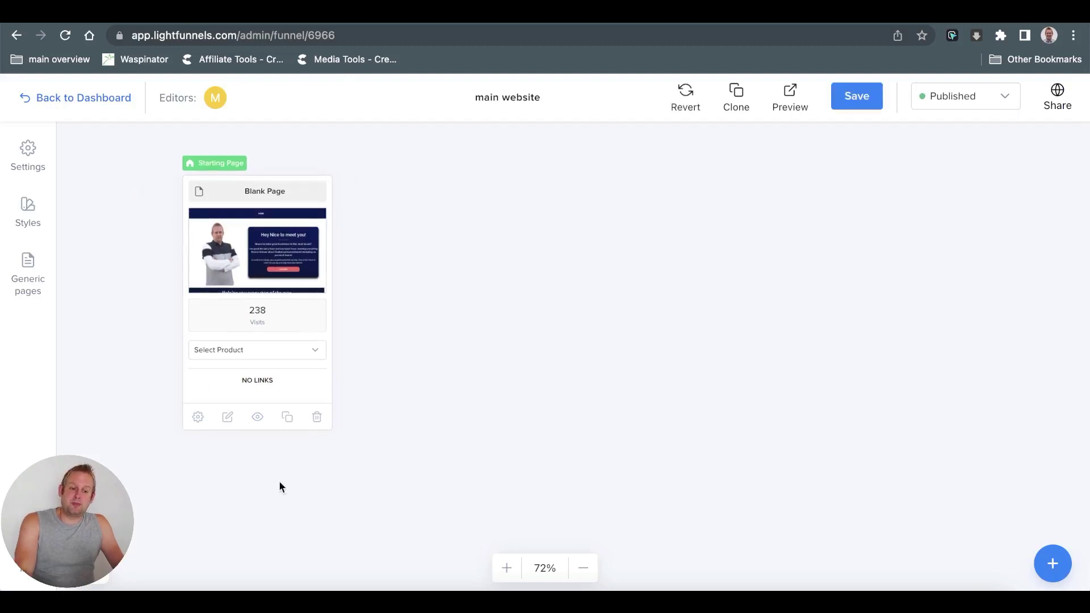
left_click(257, 418)
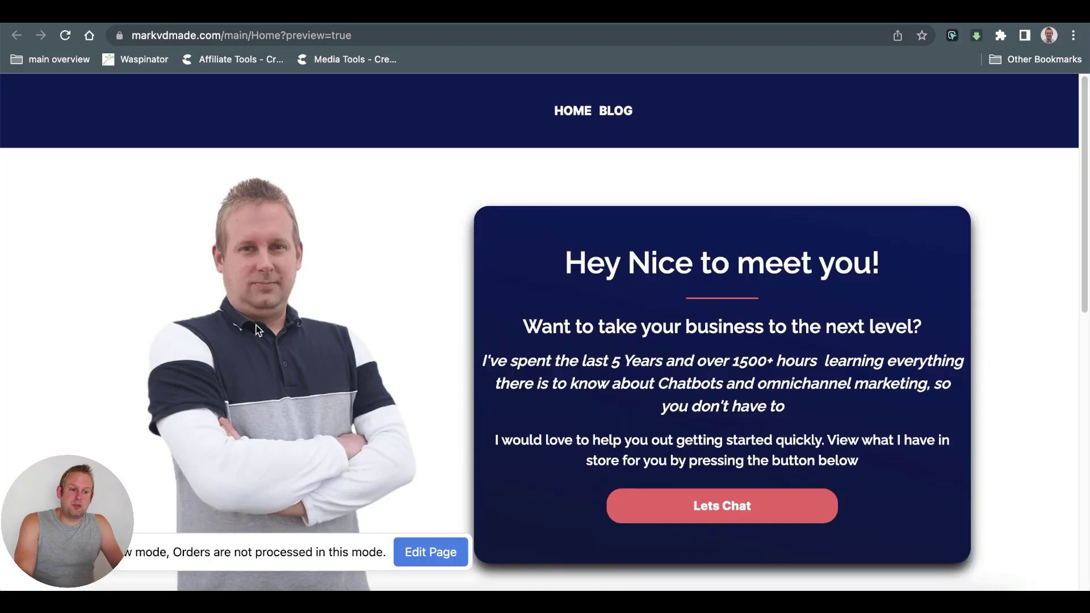
Load markvdmade.com/main/Home without ?preview=true, then return to the funnel editor.
left_click(223, 35)
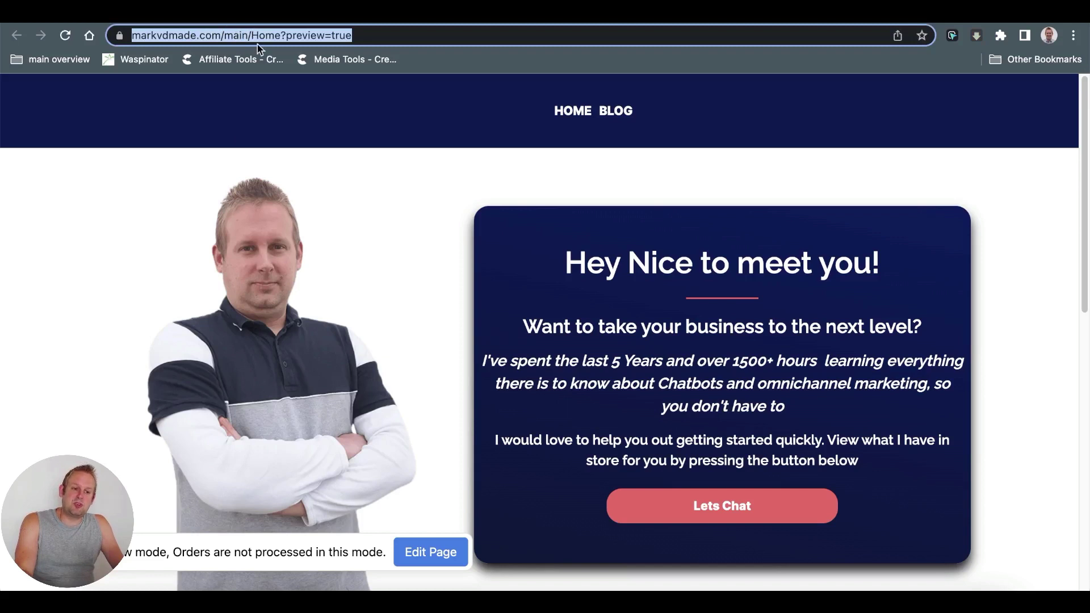
left_click(280, 35)
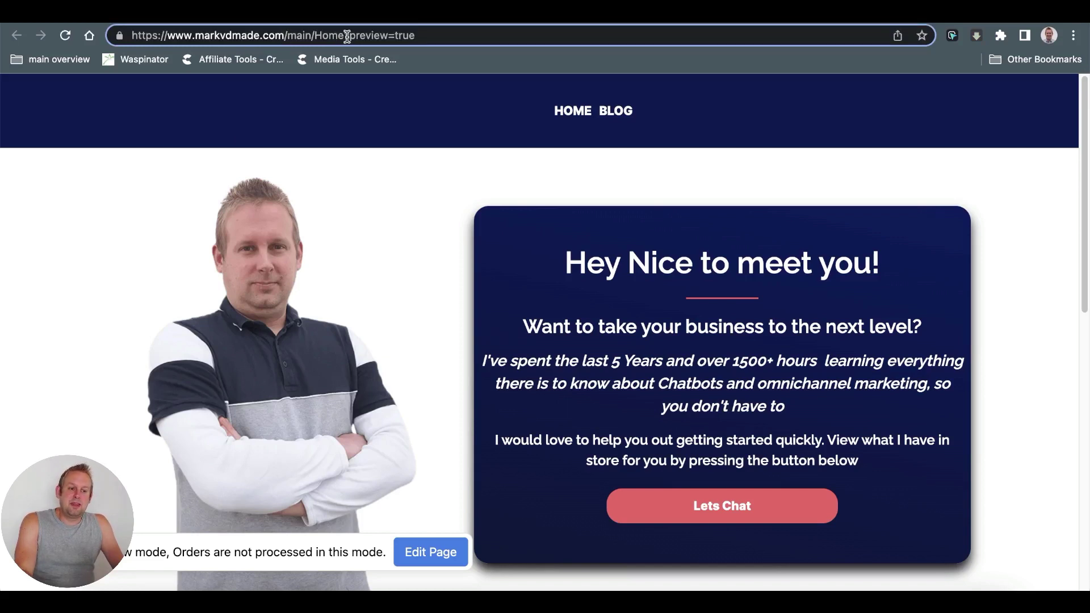
left_click_drag(360, 38, 445, 35)
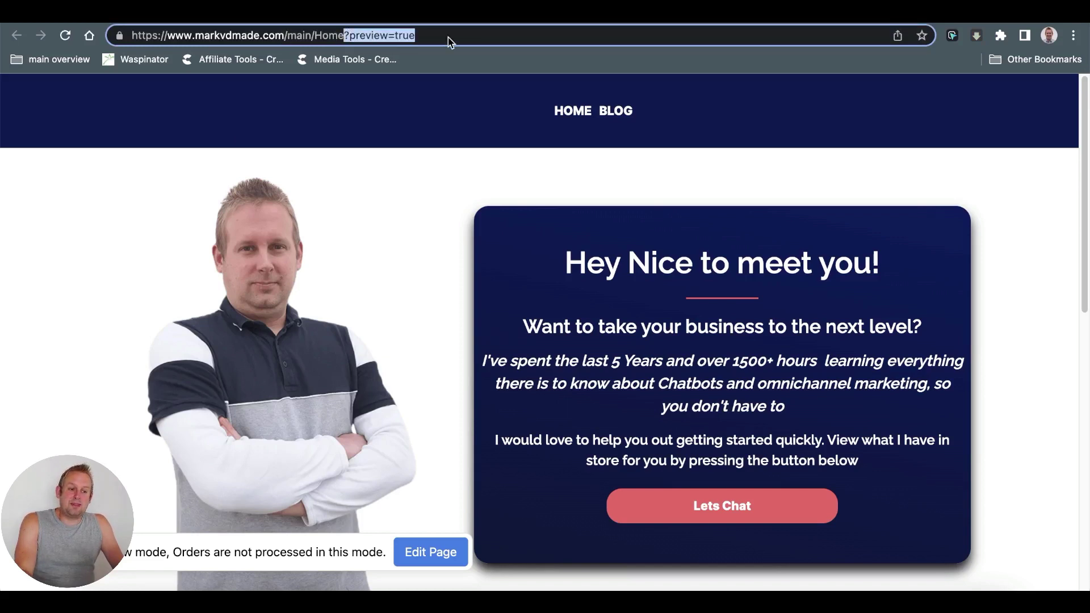
key("BackSpace")
key("Return")
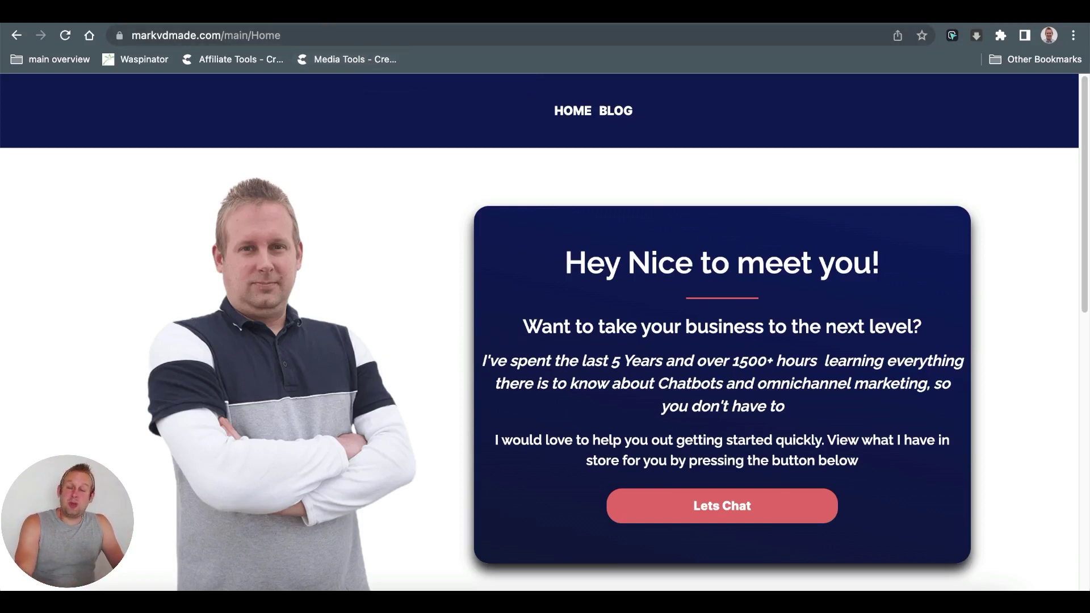
left_click(284, 11)
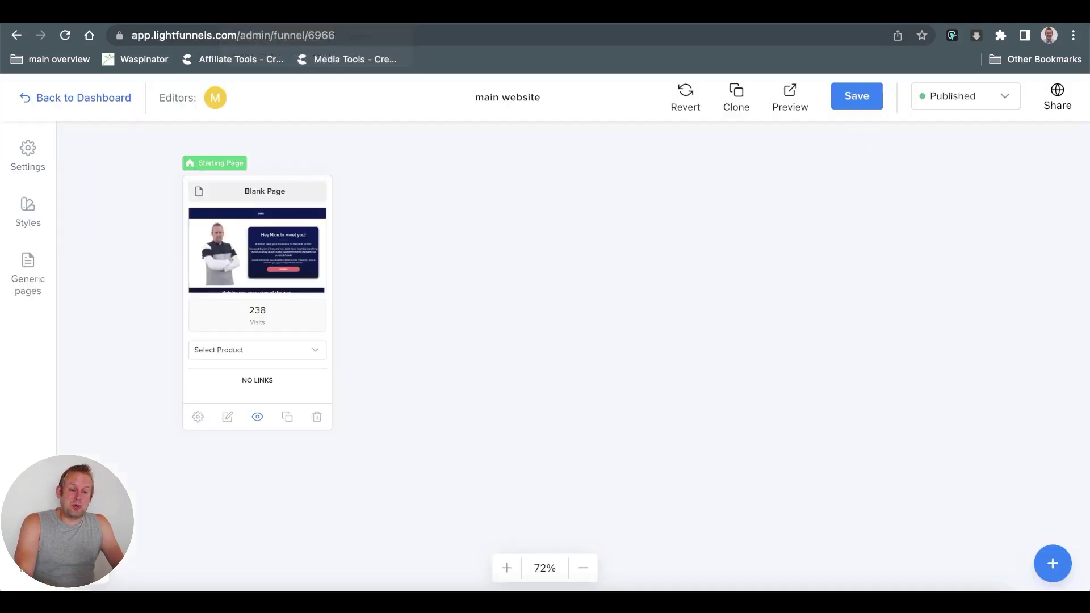
Save the main website funnel and open the Blog funnel linked to articles.markvdmade.com in Settings > Domains.
left_click(853, 100)
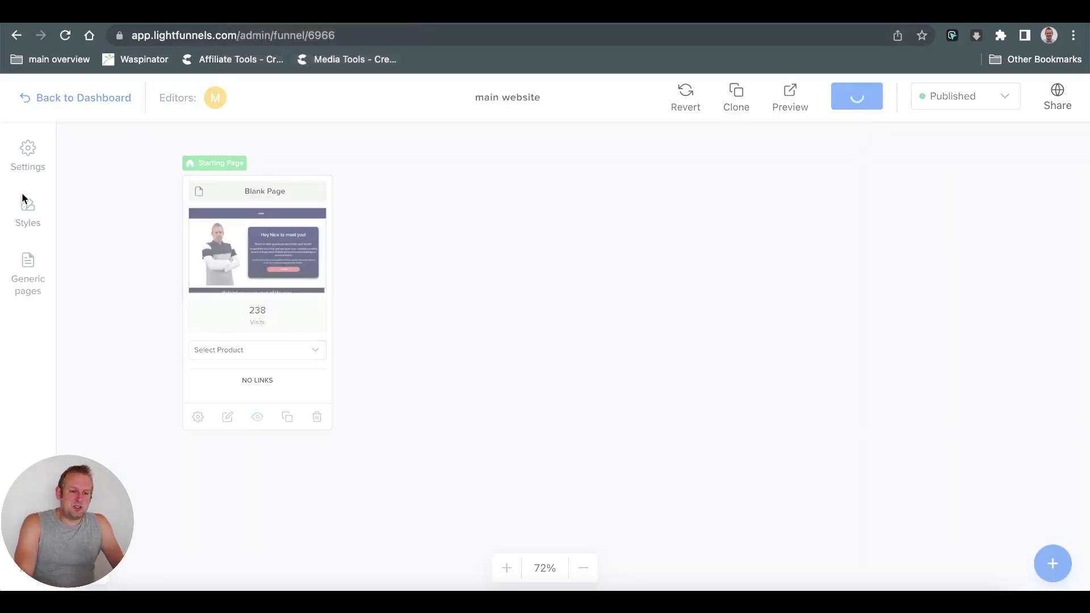
left_click(72, 100)
left_click(65, 364)
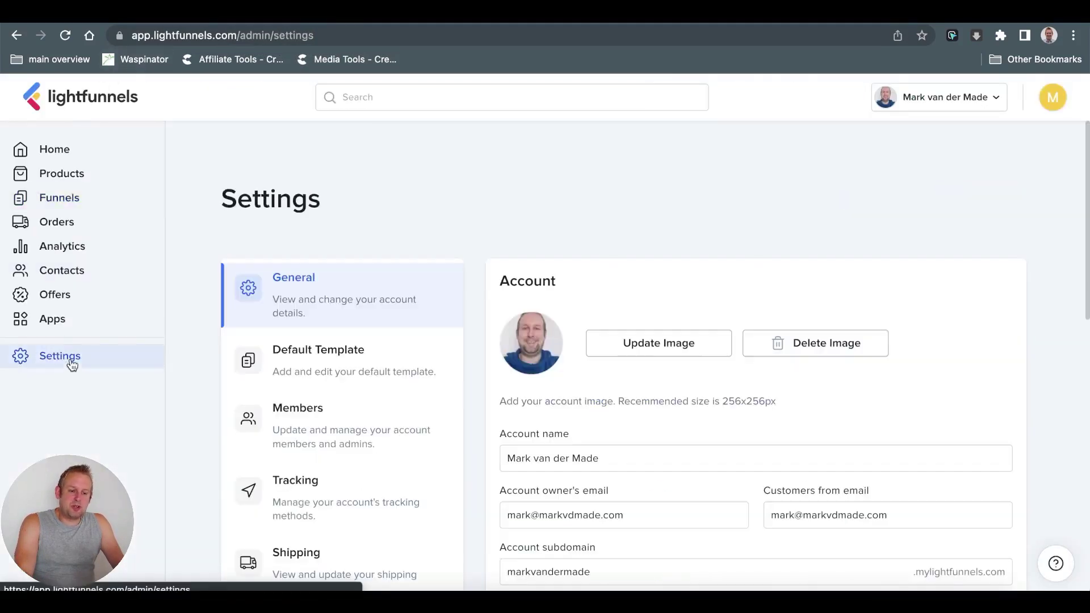
scroll(373, 397, "down", 8)
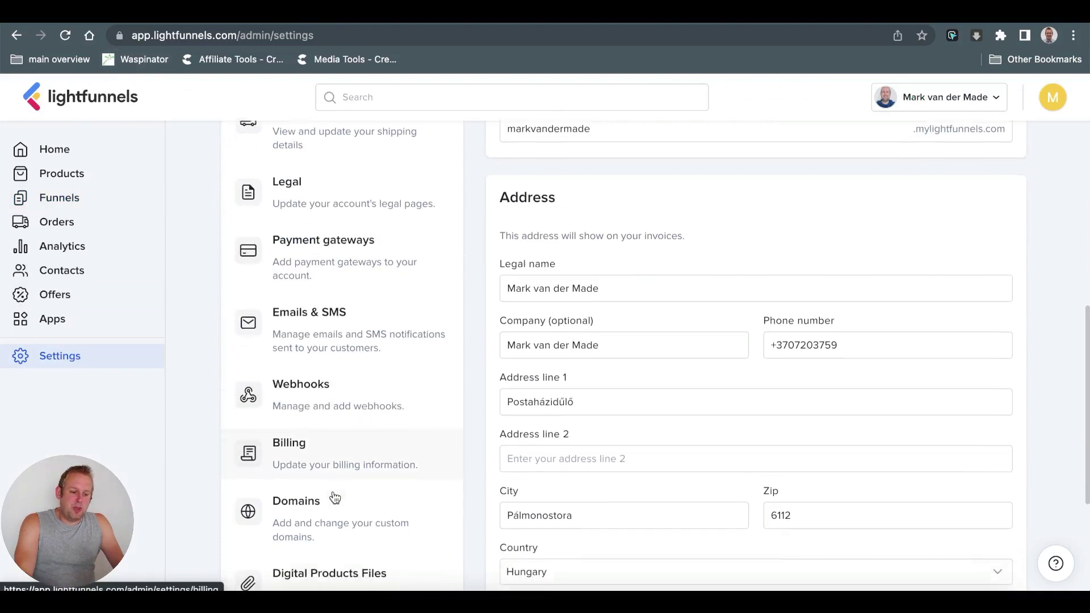
left_click(334, 496)
scroll(701, 432, "down", 3)
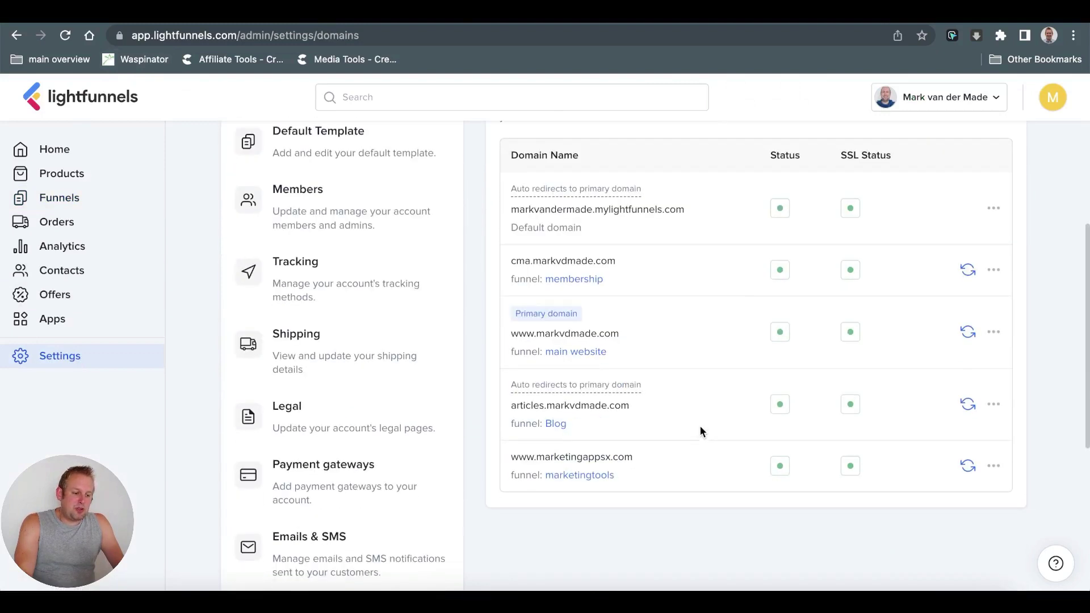
left_click_drag(511, 405, 639, 413)
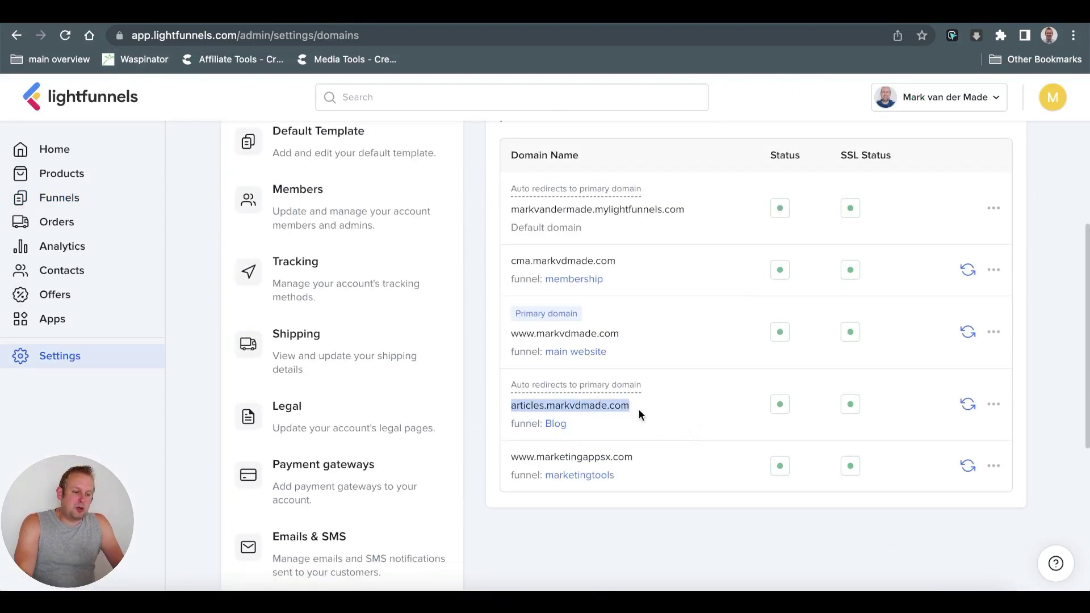
left_click(556, 425)
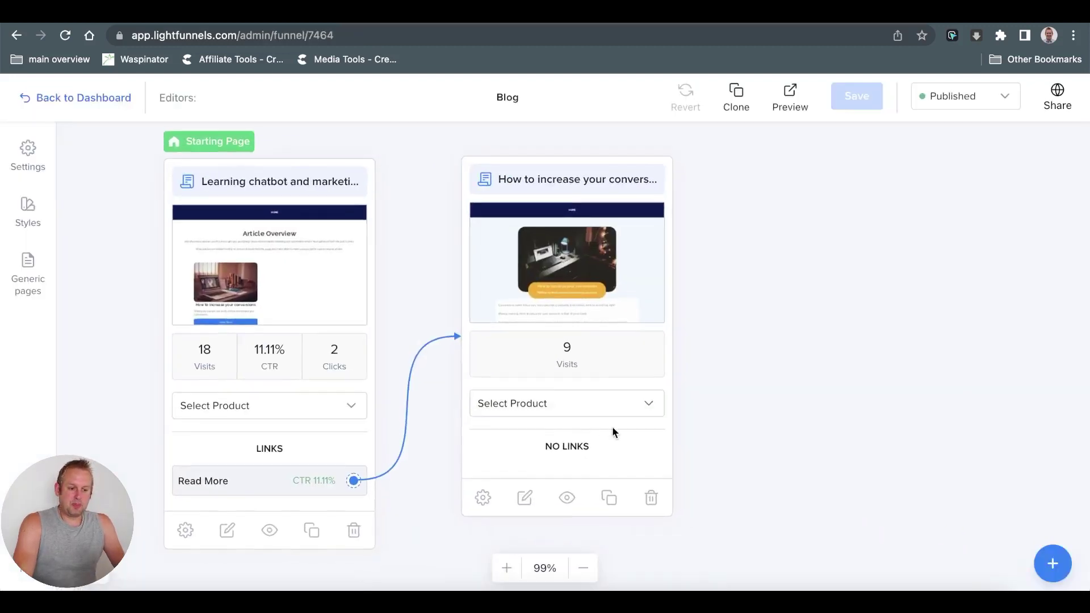
Check the Blog funnel's settings and its starting page's settings.
left_click(25, 155)
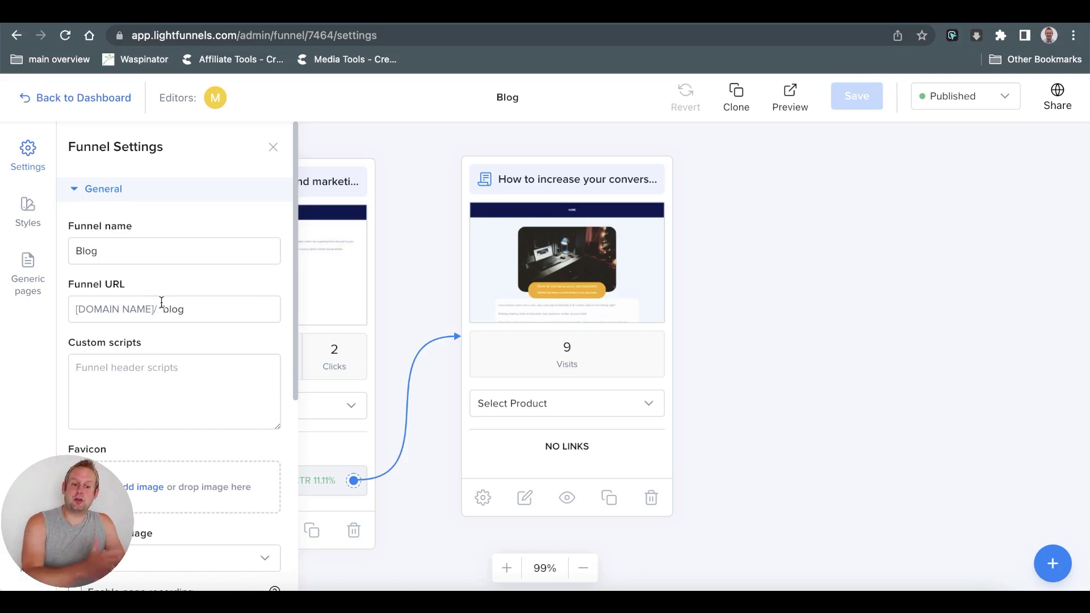
key("Escape")
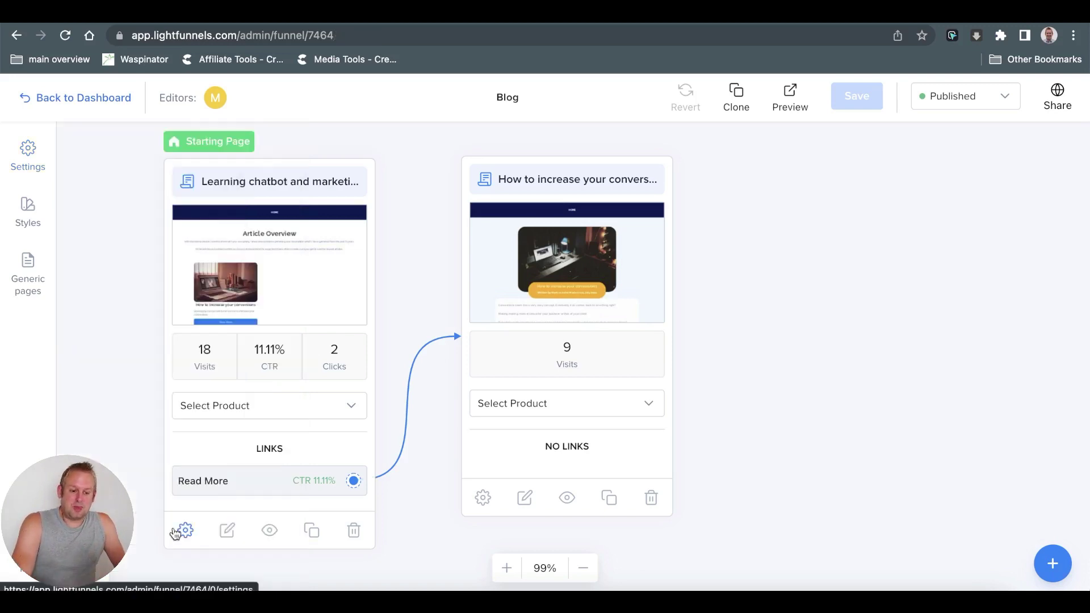
left_click(186, 532)
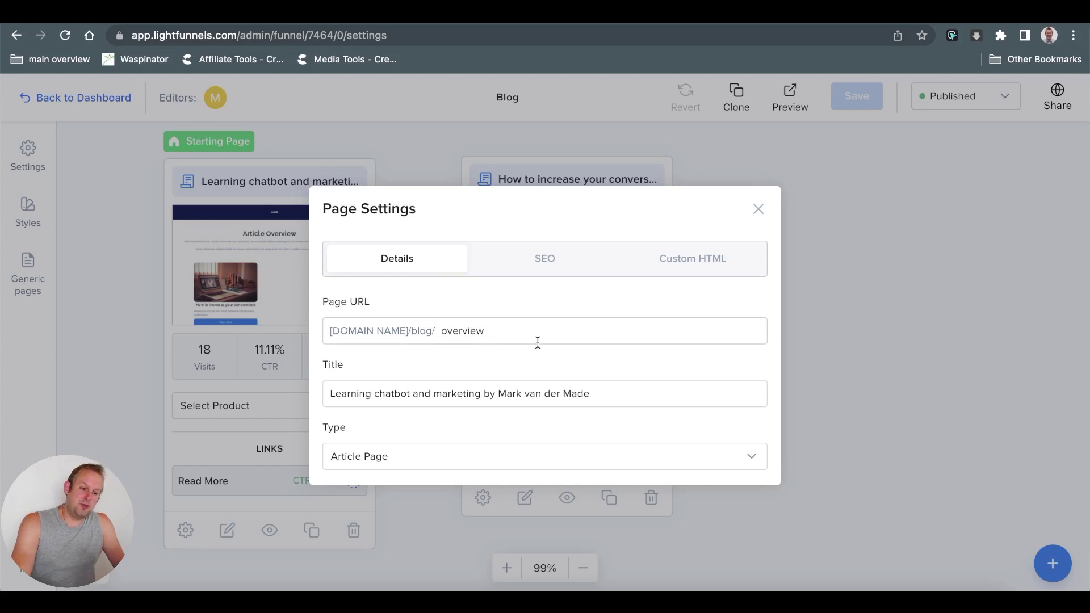
left_click(751, 219)
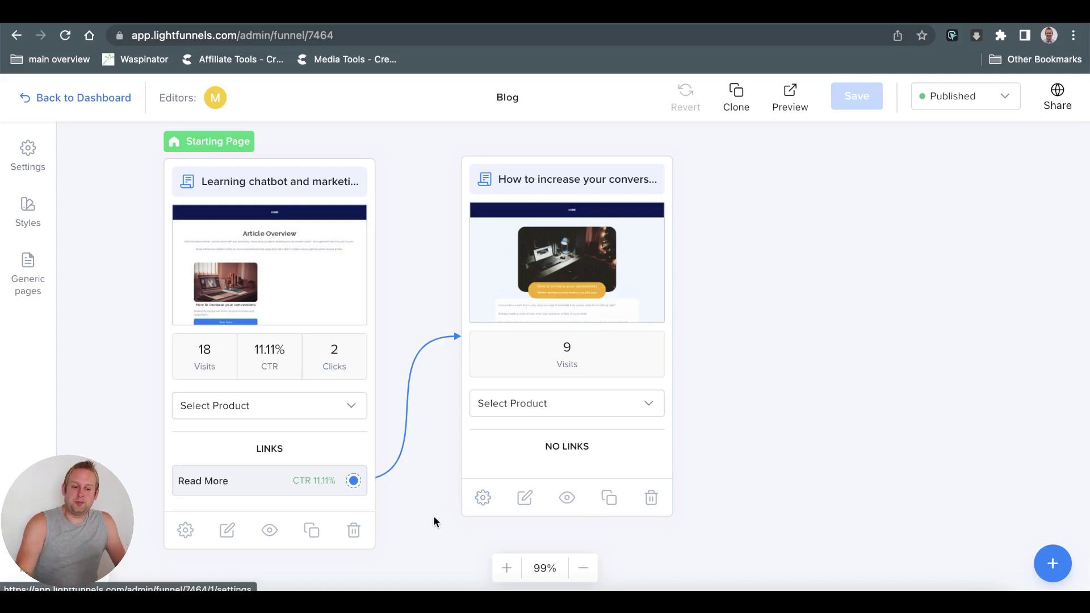
Load the blog overview page live without ?preview=true and scroll through it.
left_click(269, 532)
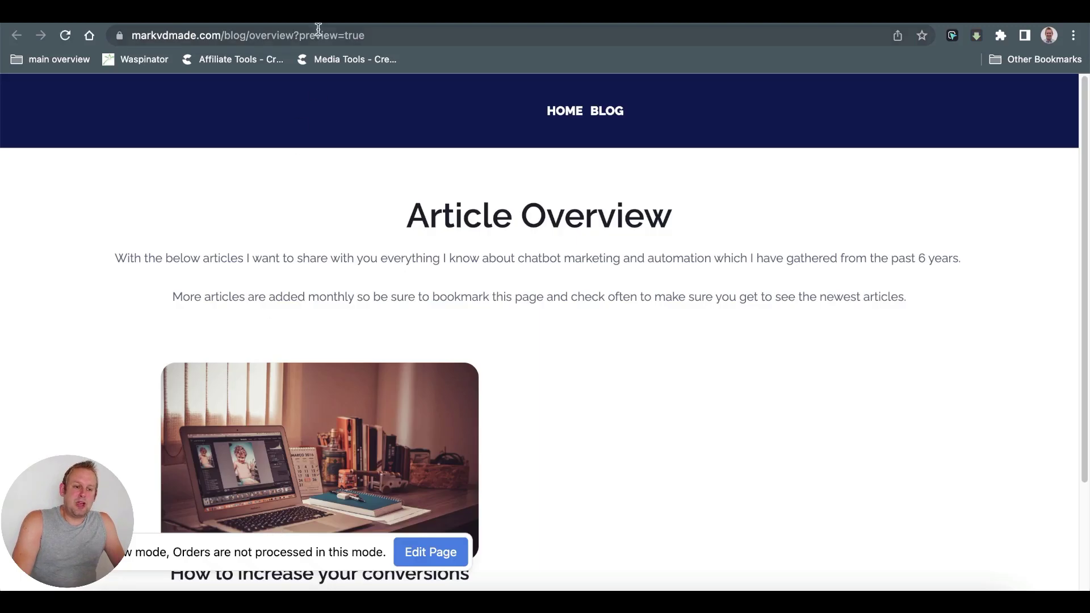
left_click_drag(295, 36, 446, 35)
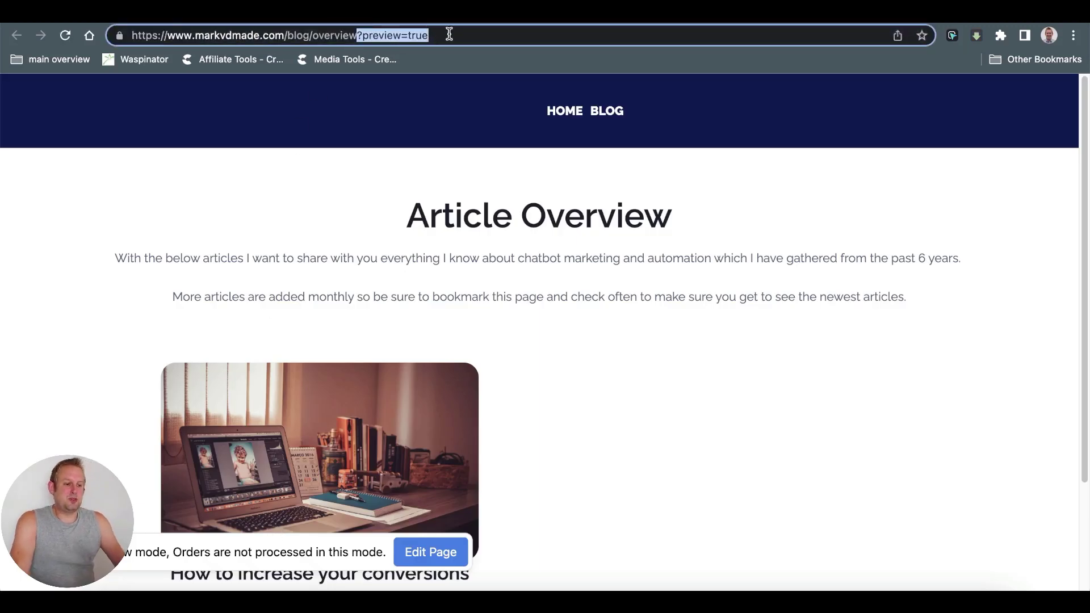
key("BackSpace")
key("Return")
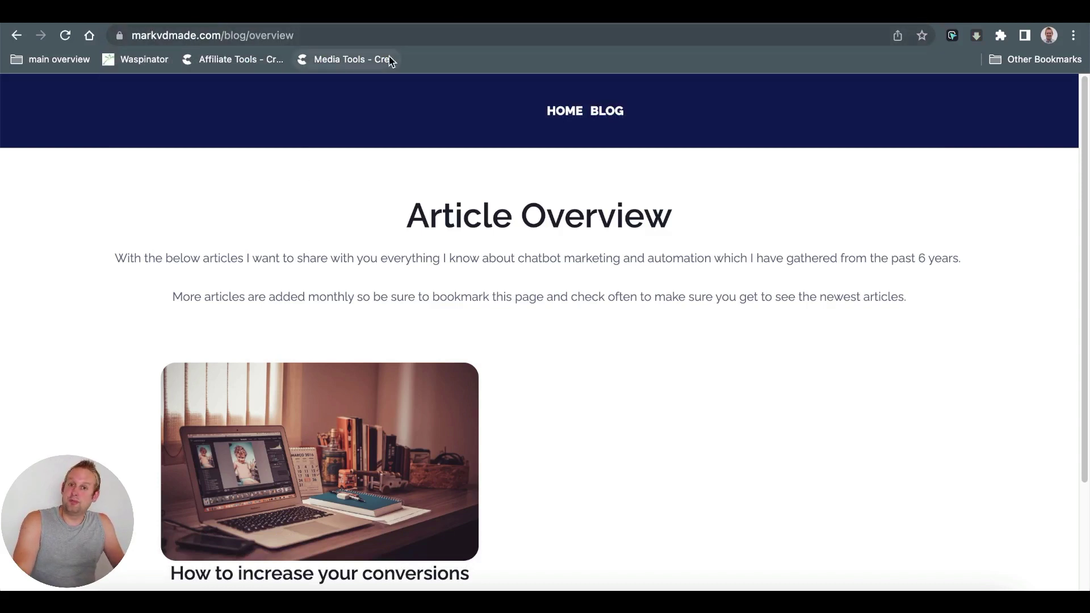
scroll(666, 351, "down", 5)
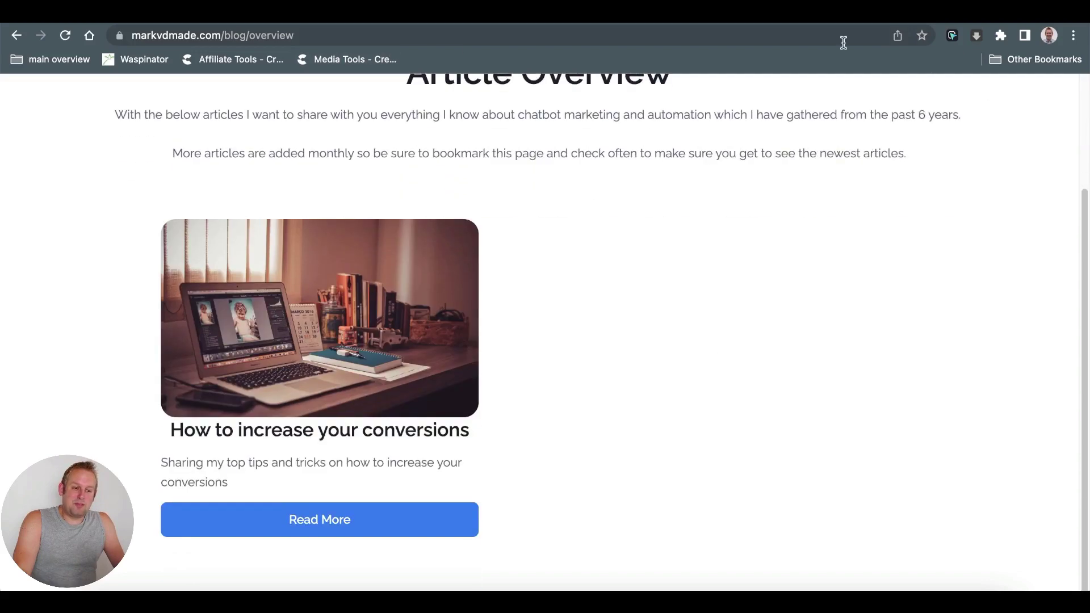
scroll(597, 374, "up", 5)
scroll(598, 375, "down", 5)
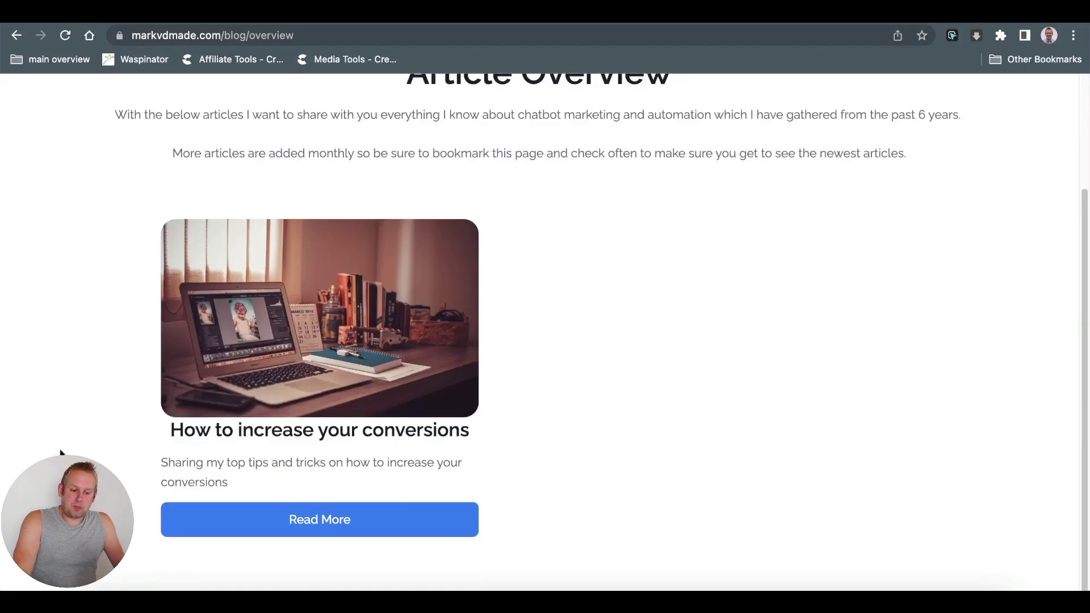
Open the conversions article and read through it.
left_click(398, 528)
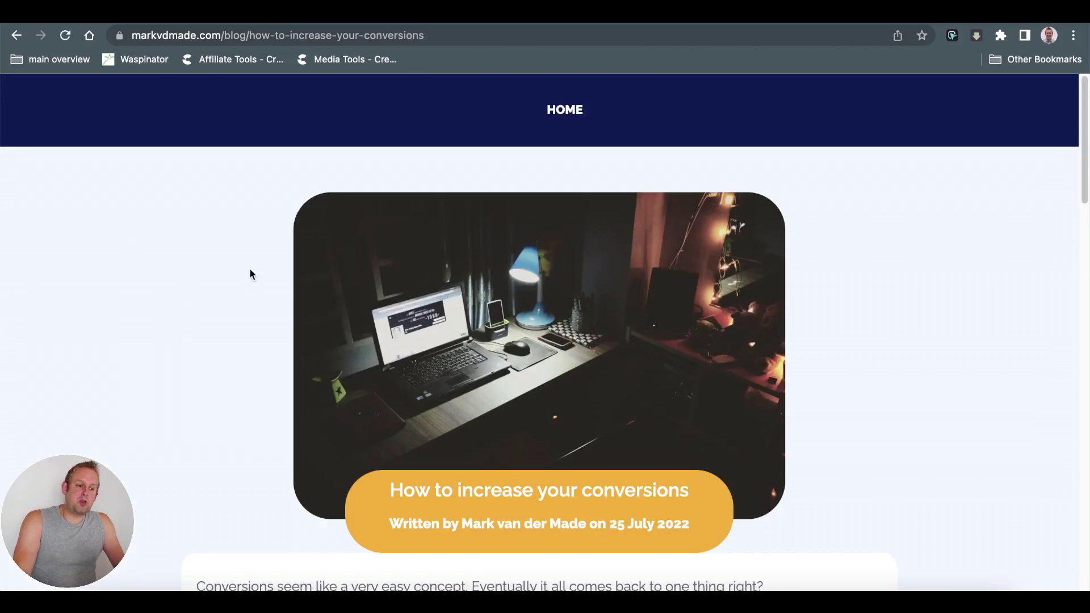
scroll(250, 268, "down", 8)
scroll(249, 270, "up", 3)
scroll(250, 262, "down", 7)
scroll(264, 169, "down", 13)
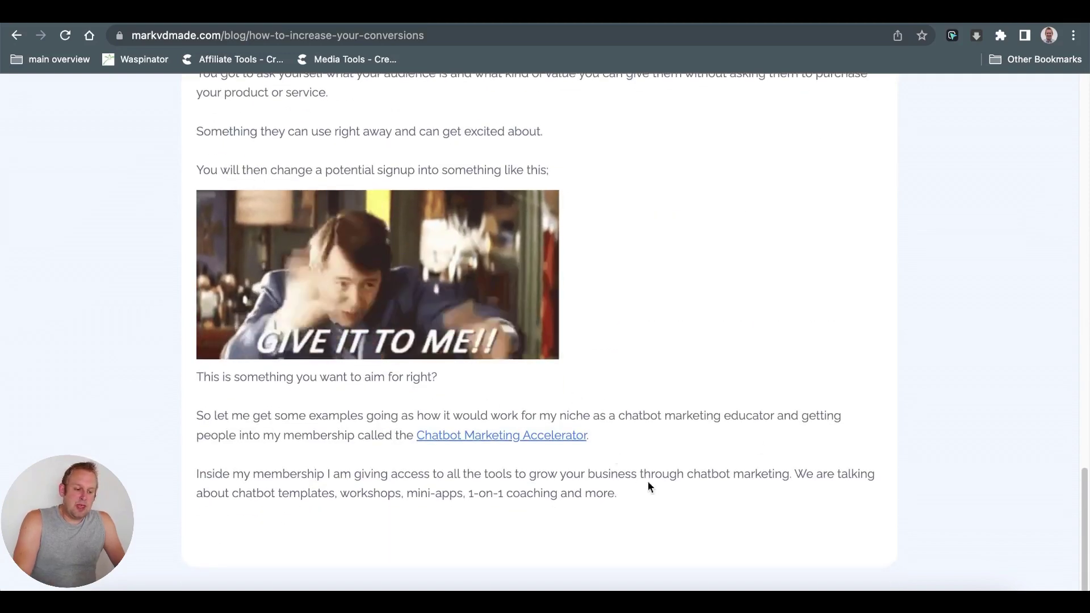
scroll(650, 423, "up", 2)
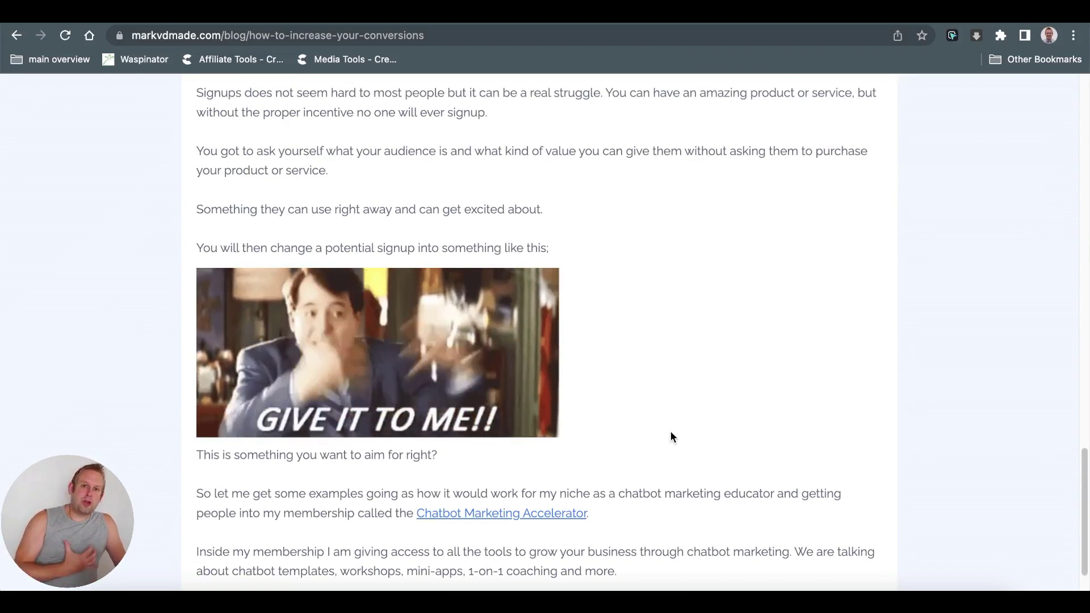
scroll(671, 433, "down", 2)
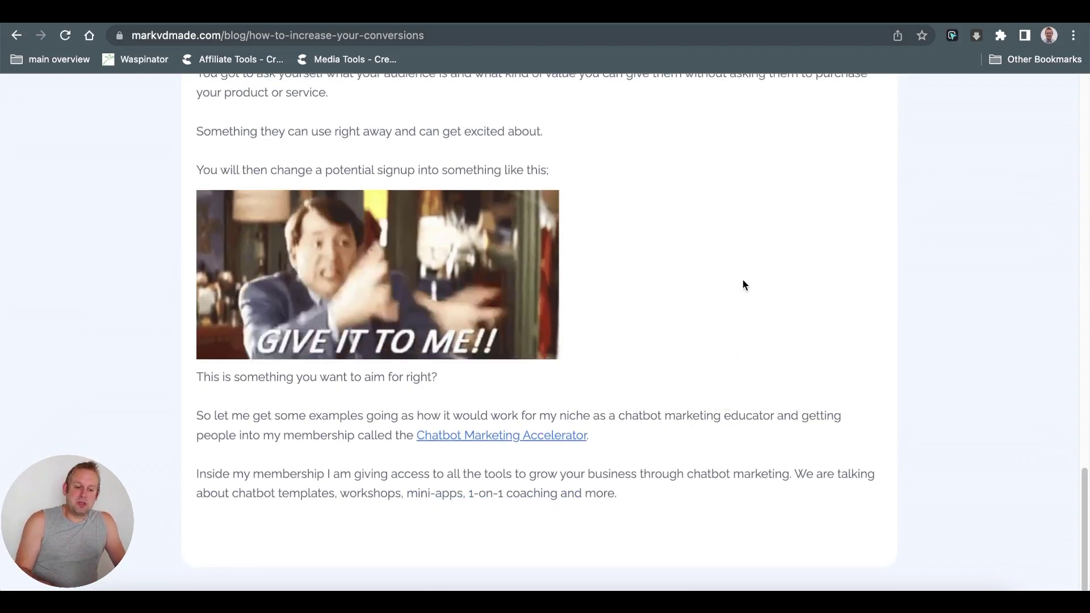
Follow the article's link to the membership VIP-access page and scroll through it.
left_click(540, 440)
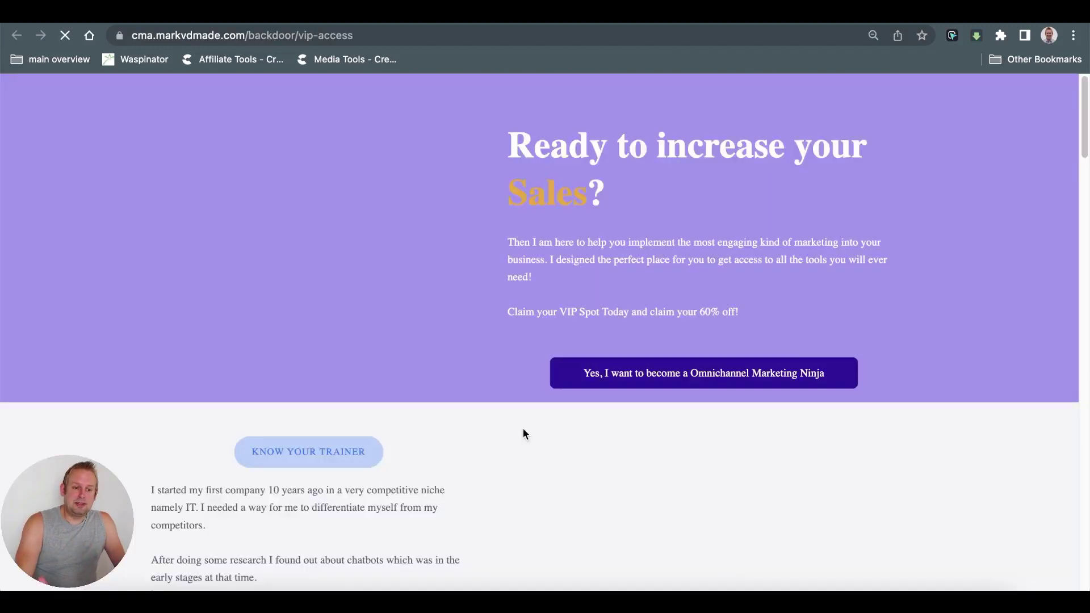
scroll(476, 290, "down", 5)
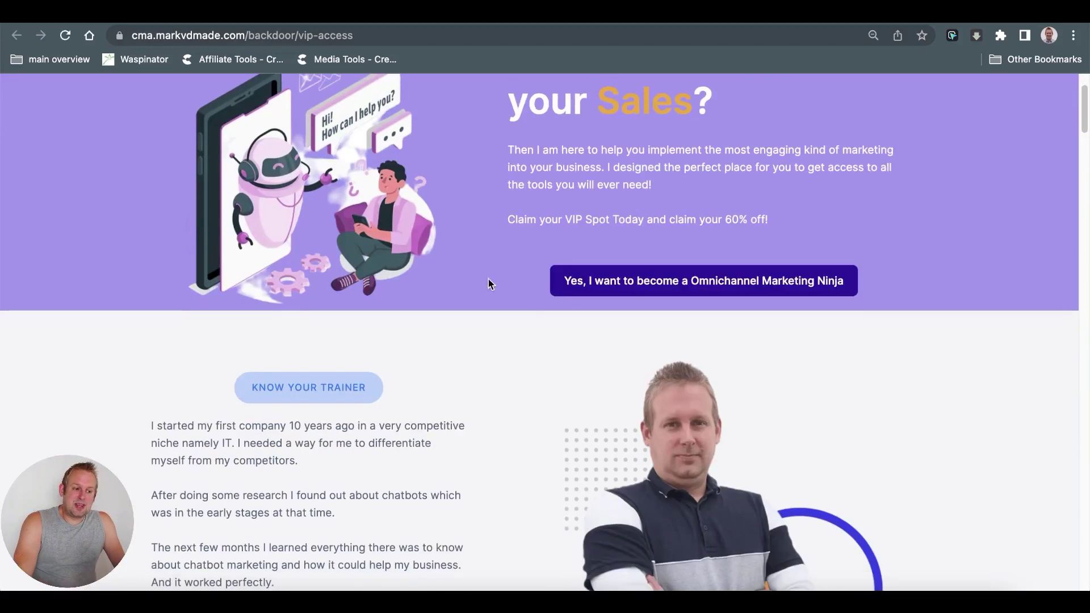
scroll(440, 308, "down", 2)
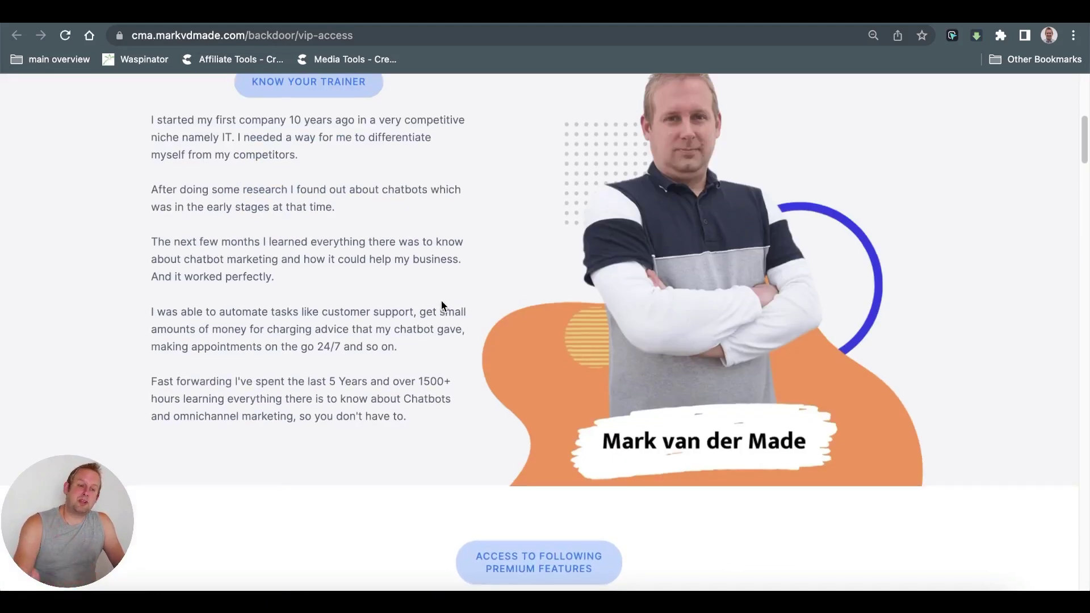
scroll(441, 301, "down", 7)
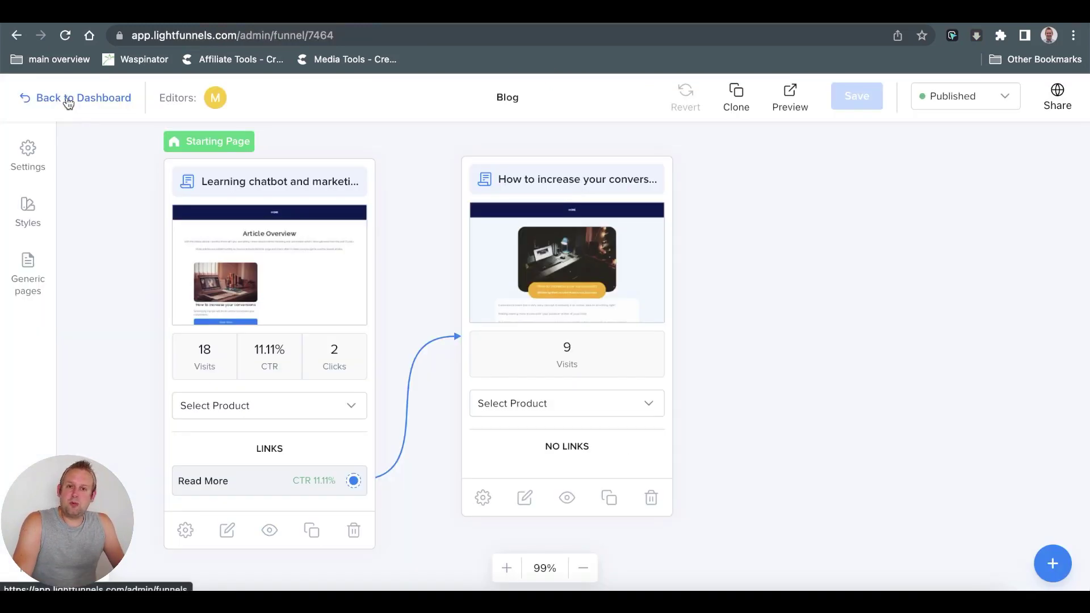
Go from the dashboard to Settings > Domains to list the custom domains.
left_click(67, 98)
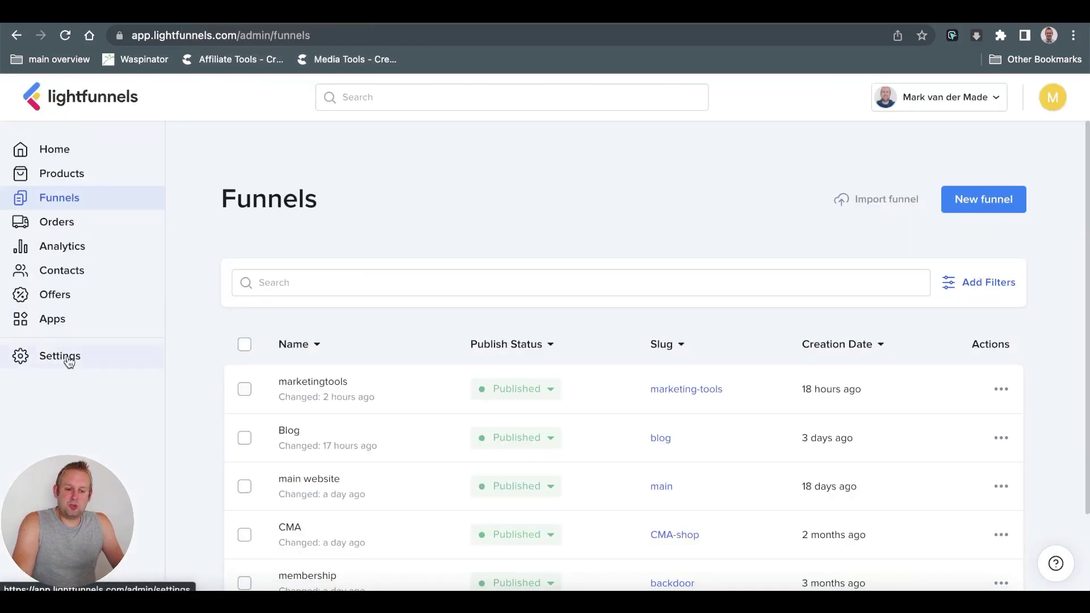
left_click(70, 356)
scroll(312, 352, "down", 8)
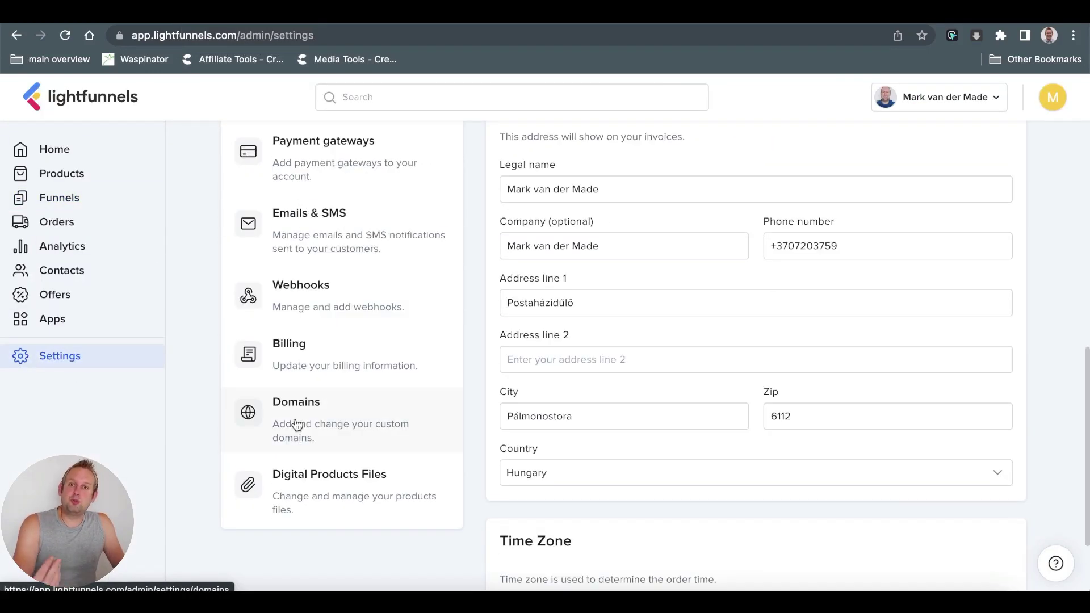
left_click(296, 425)
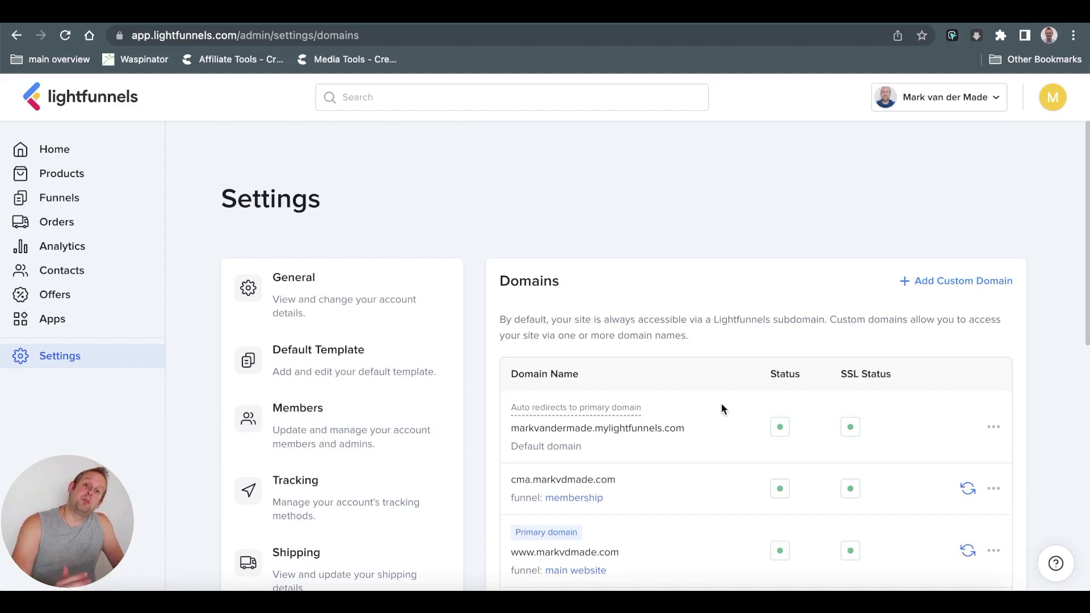
scroll(721, 408, "down", 6)
scroll(721, 403, "up", 2)
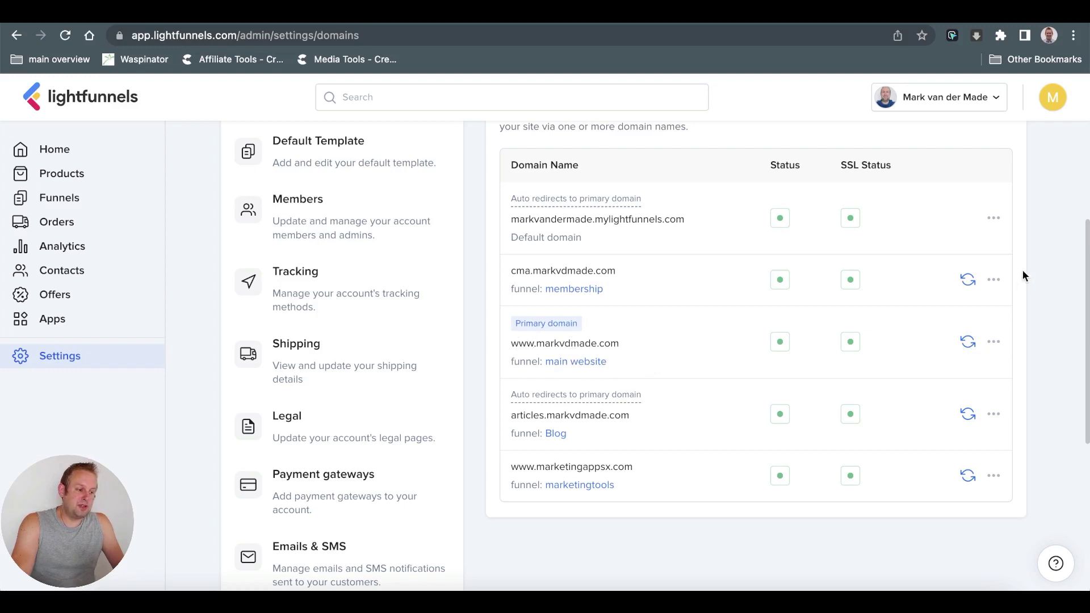
Inspect the articles and cma subdomain action menus and their 'Auto redirects to primary domain' label.
left_click(994, 415)
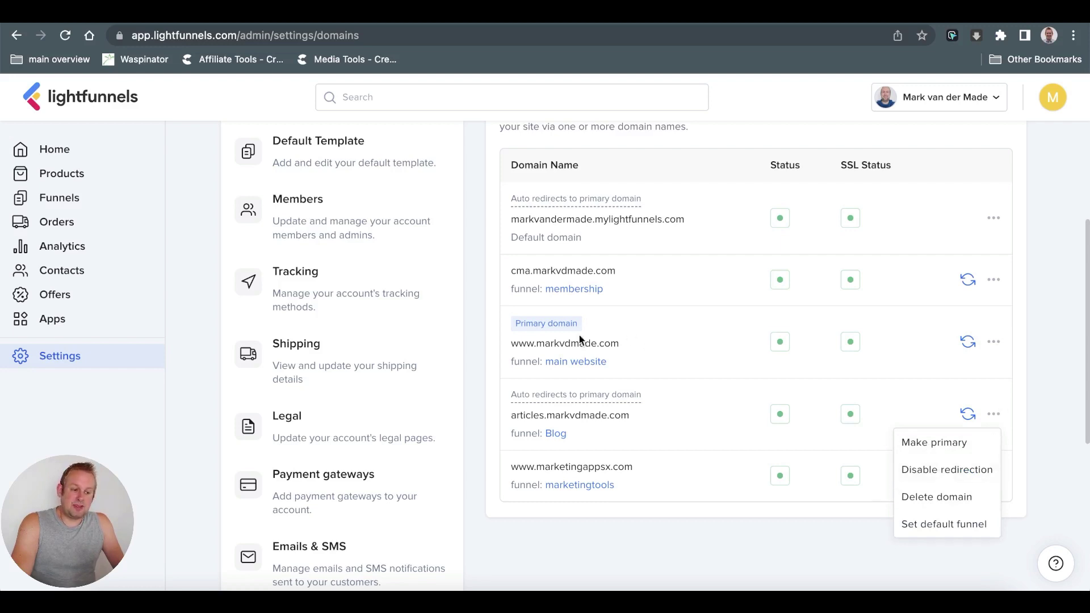
left_click(535, 350)
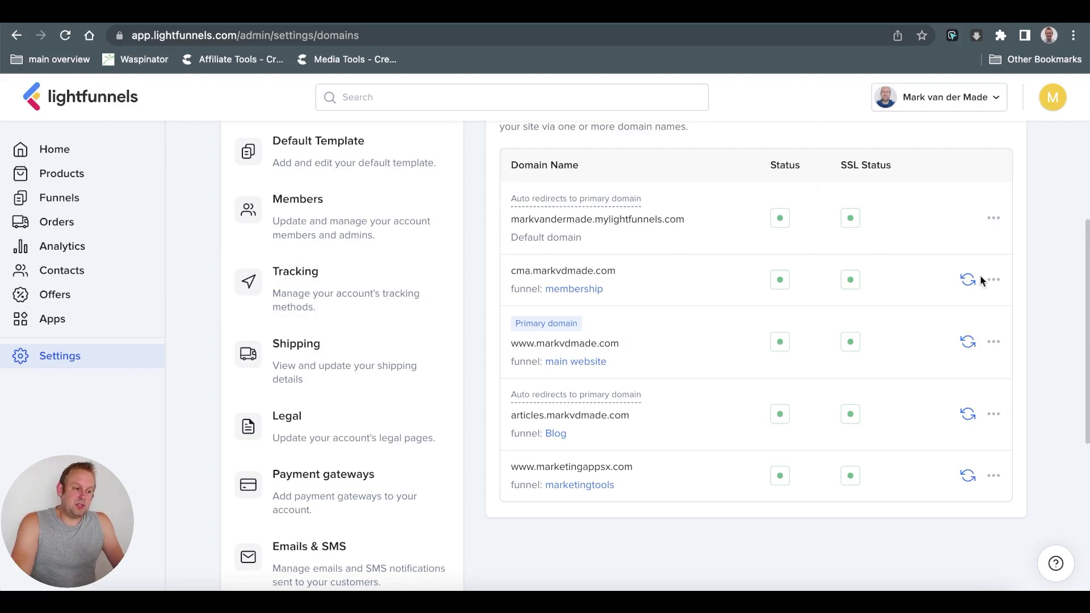
left_click(995, 281)
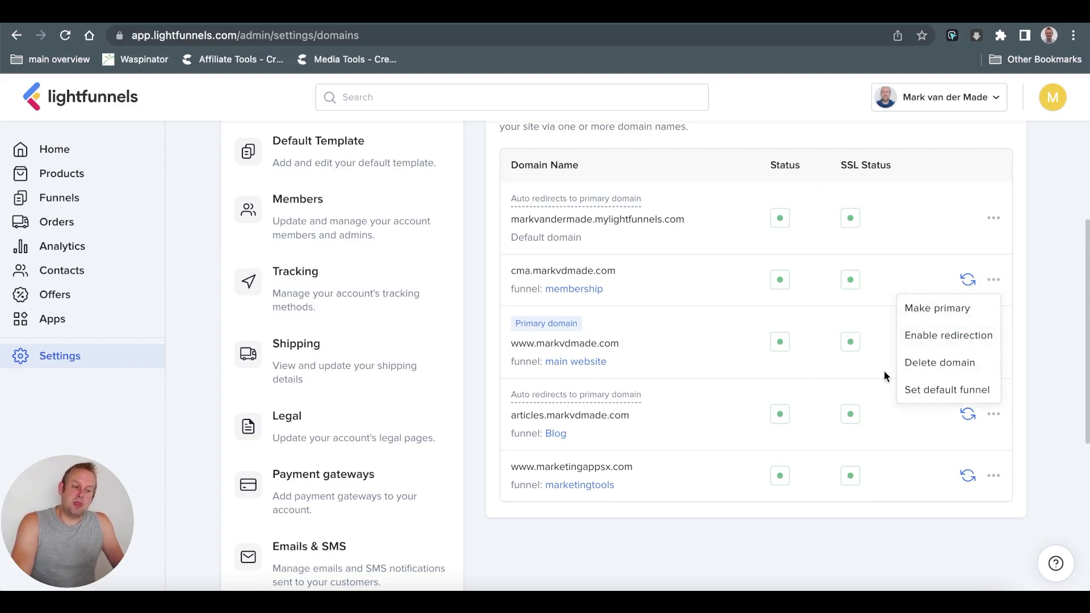
left_click(674, 399)
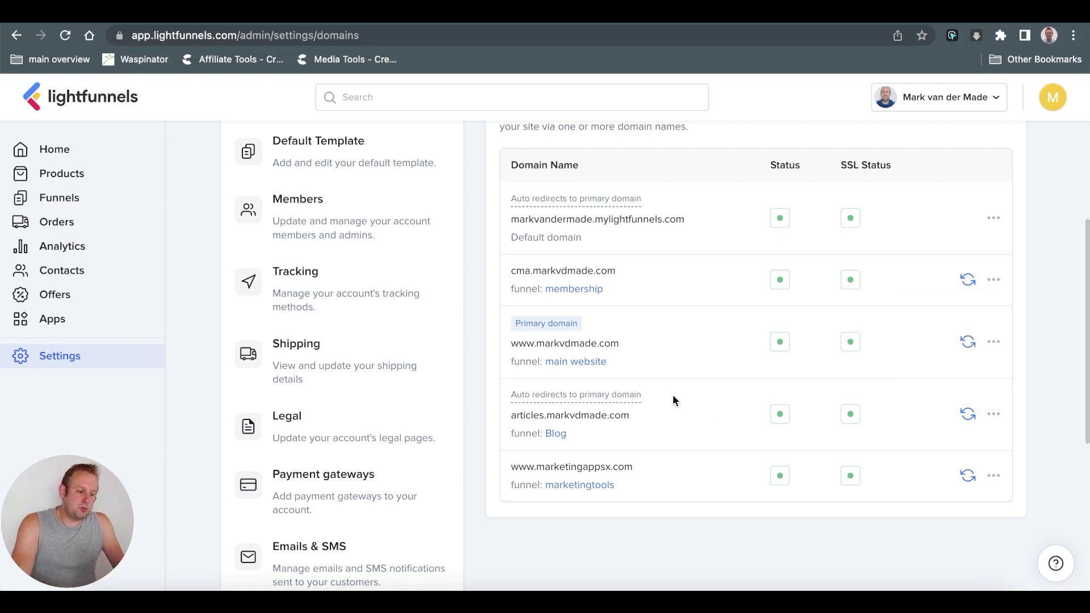
left_click_drag(621, 399, 506, 392)
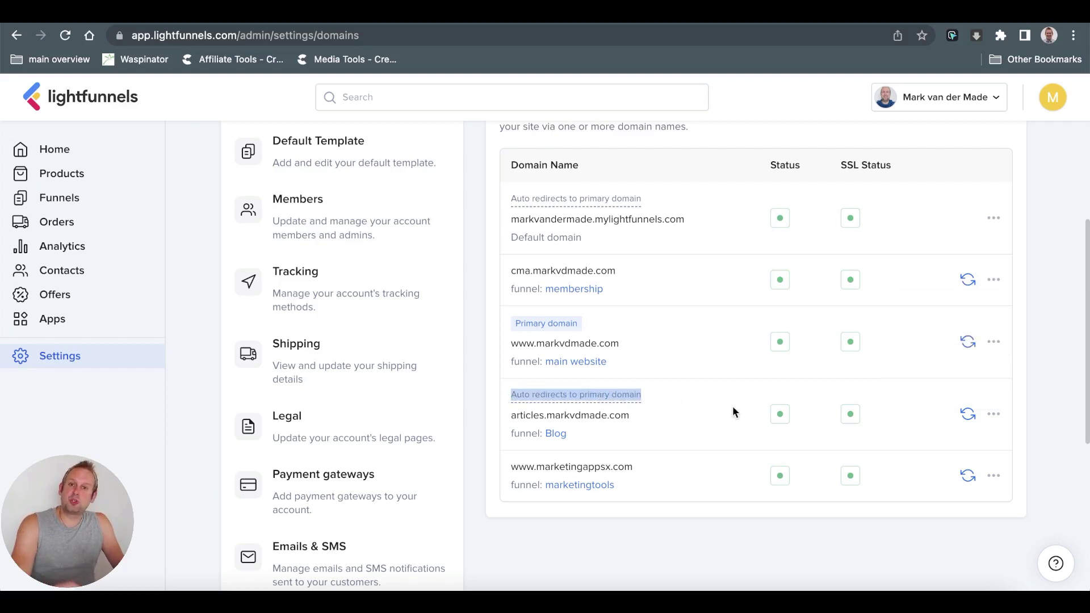
left_click(663, 402)
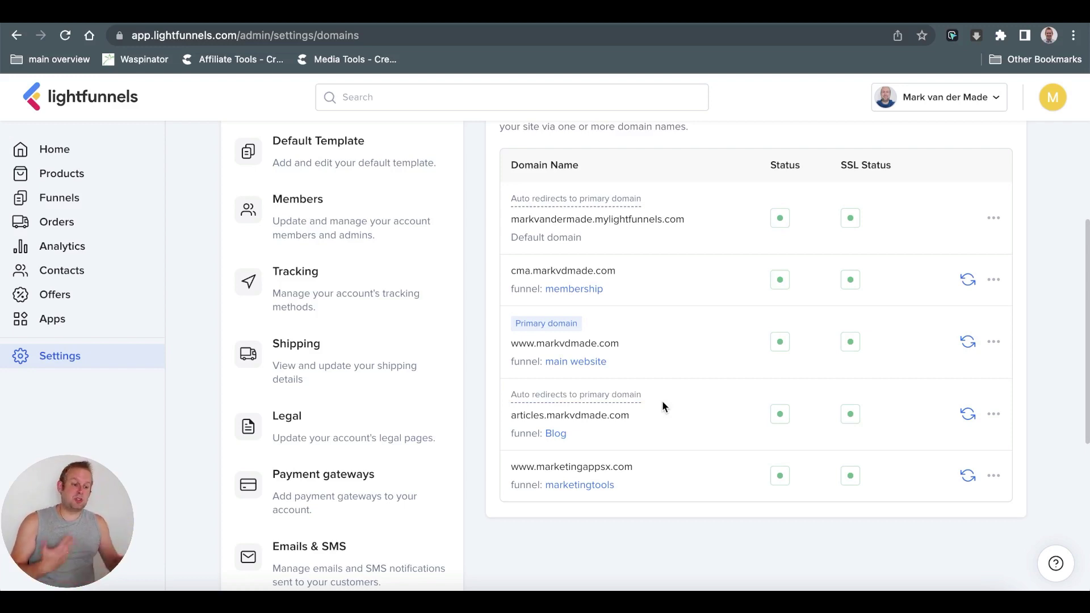
left_click(583, 363)
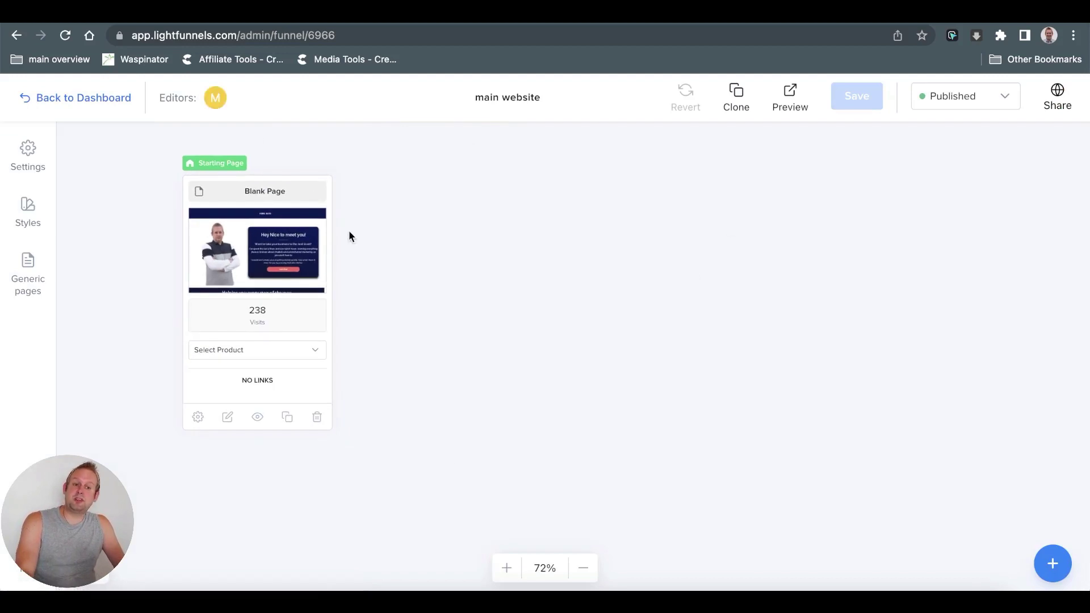
key("alt+Left")
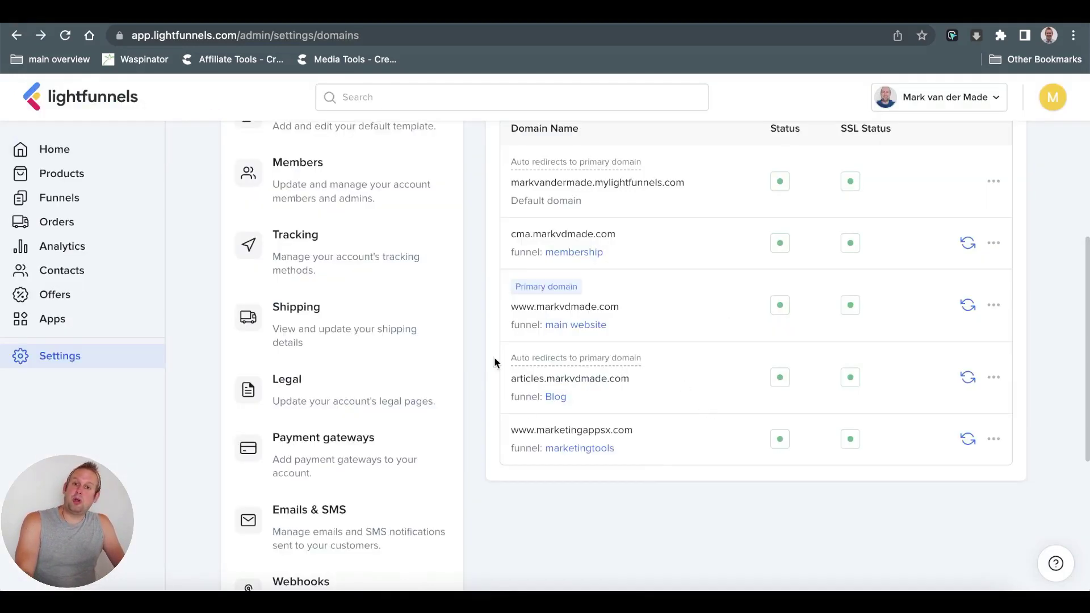
left_click(553, 398)
scroll(440, 309, "down", 5)
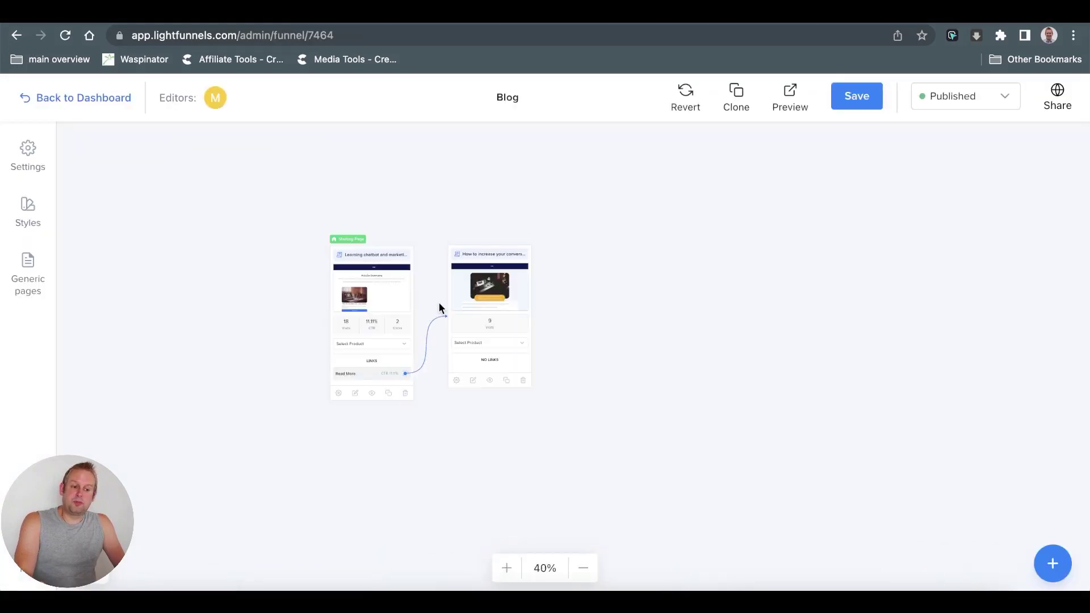
scroll(454, 317, "up", 1)
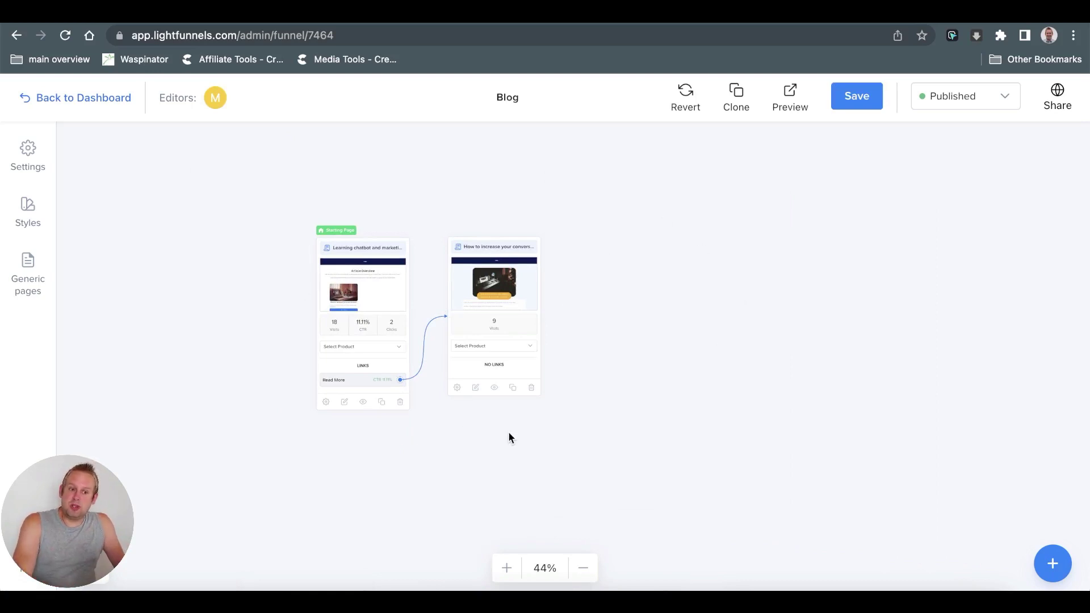
key("super+bracketleft")
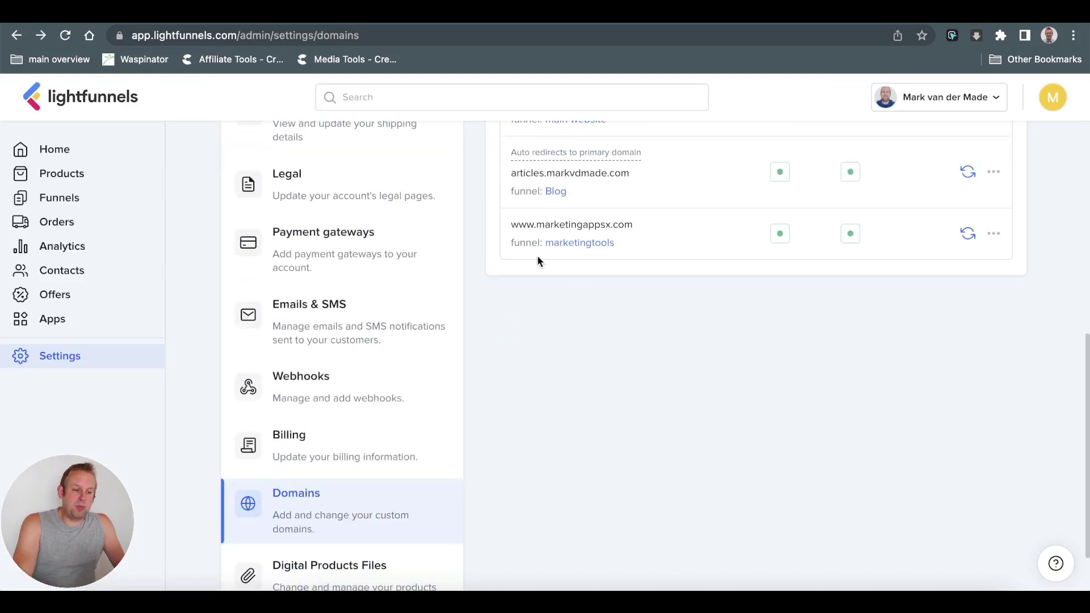
scroll(537, 261, "up", 1)
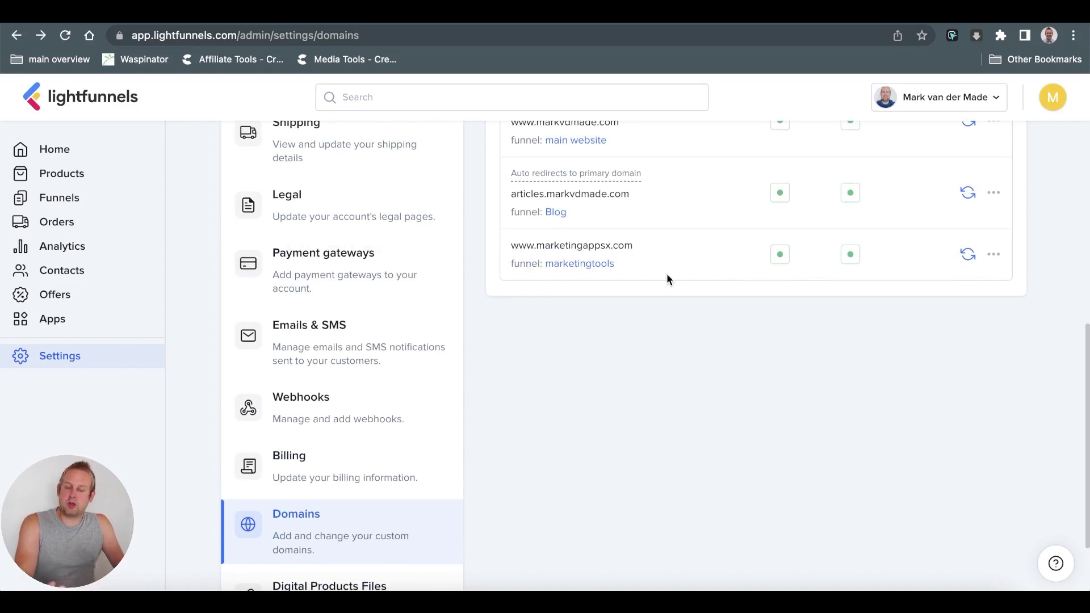
scroll(666, 274, "up", 5)
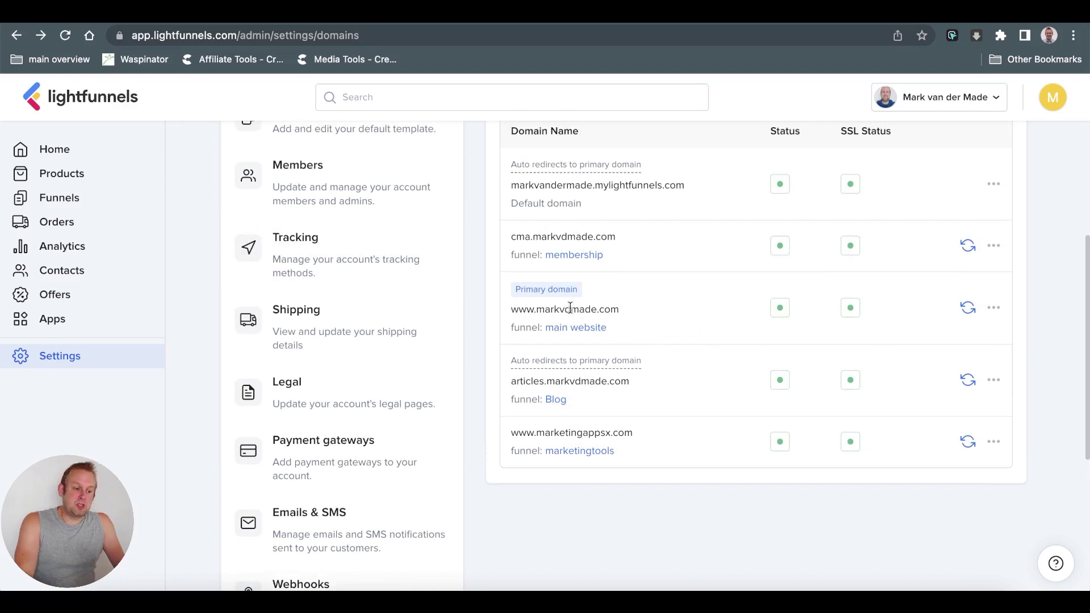
left_click_drag(517, 311, 647, 318)
left_click(656, 330)
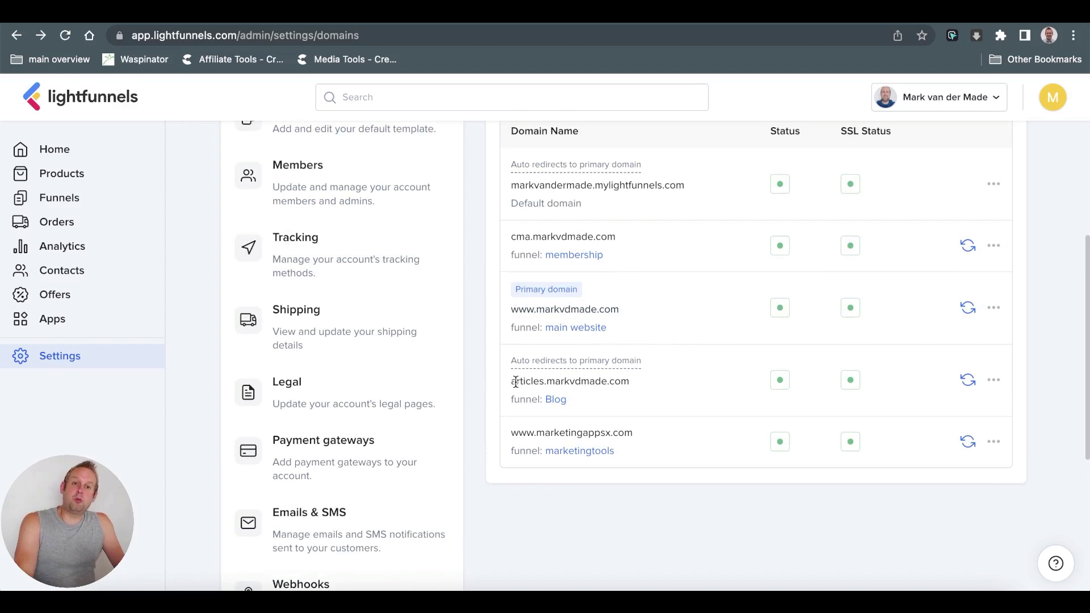
left_click_drag(518, 380, 673, 381)
scroll(632, 312, "up", 1)
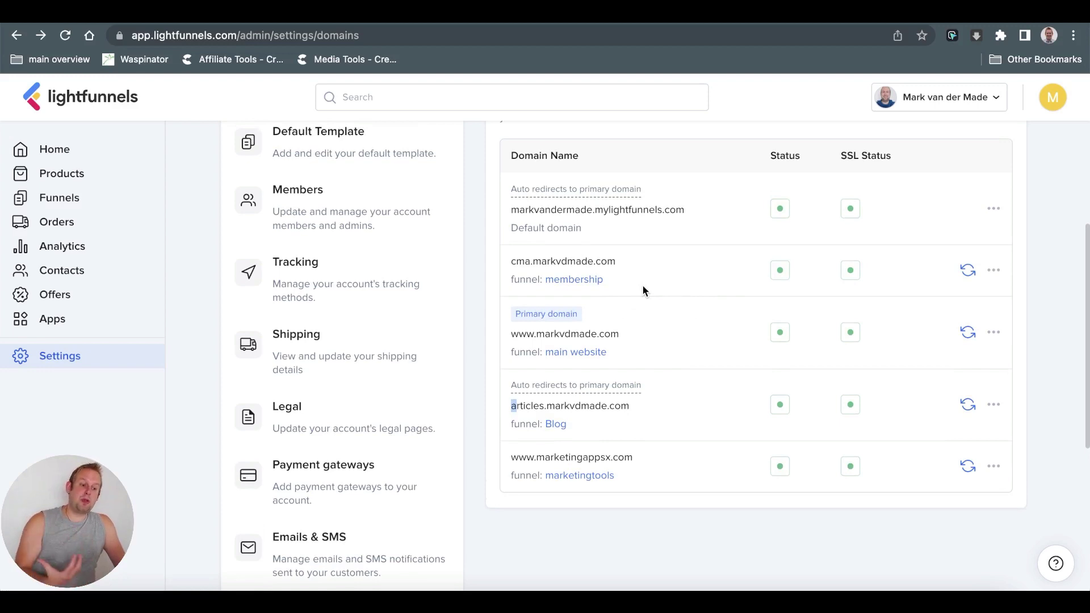
left_click(670, 323)
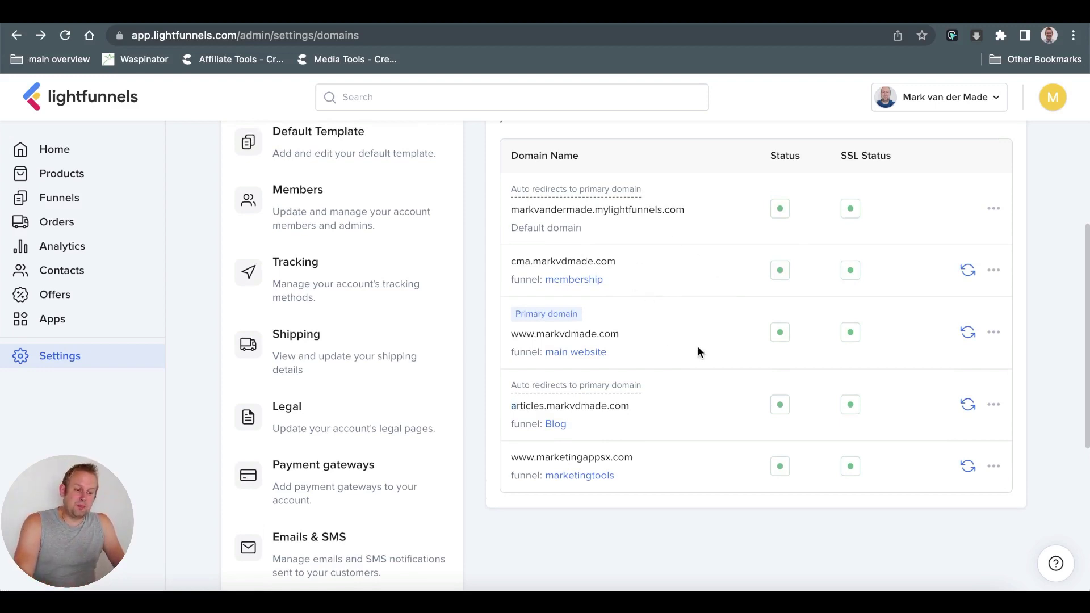
scroll(649, 310, "up", 5)
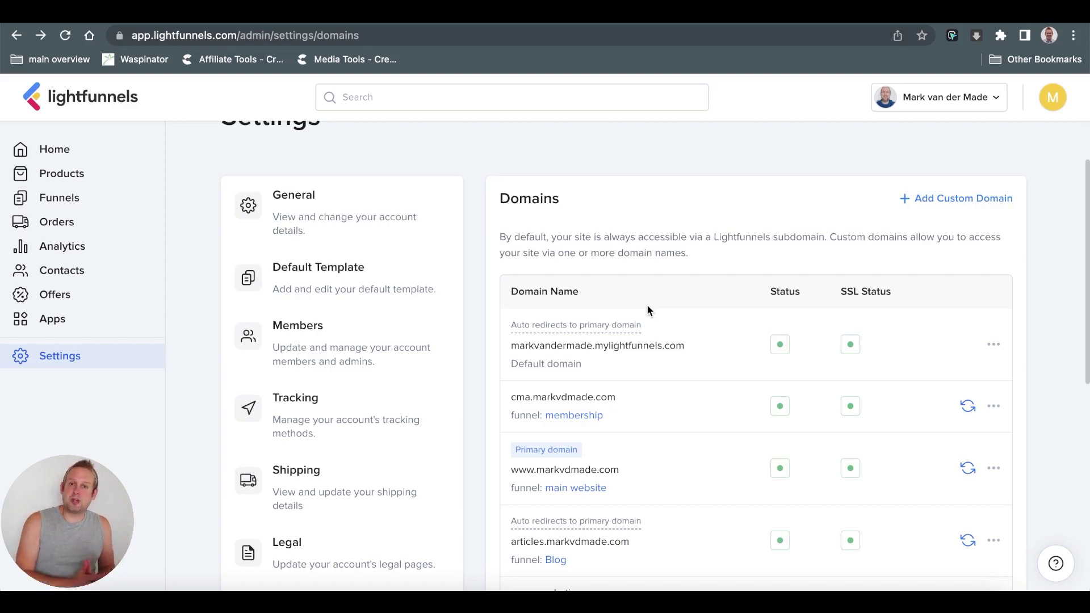
scroll(650, 310, "down", 2)
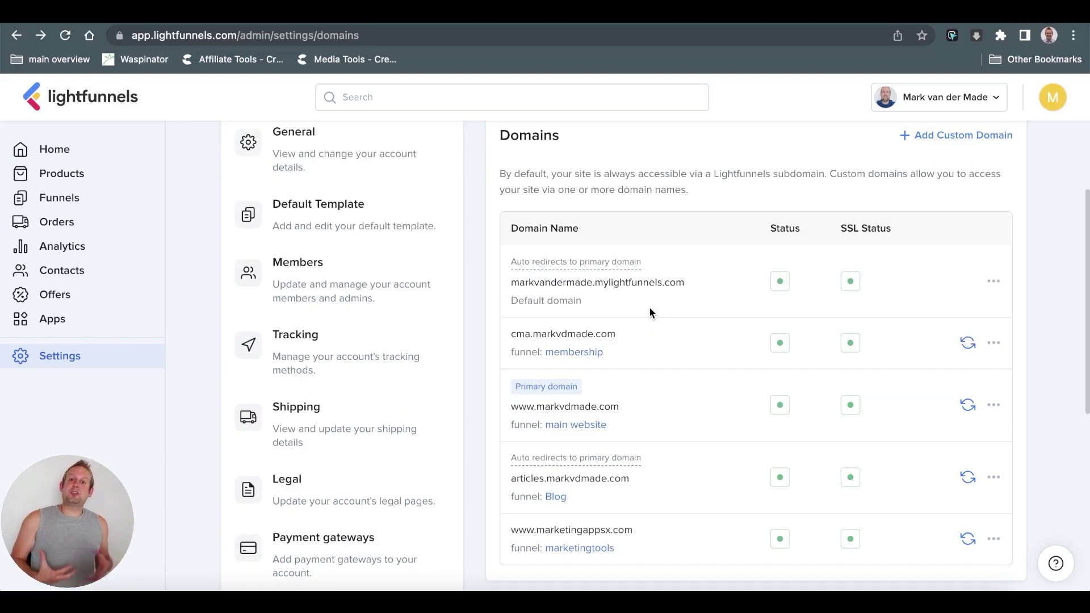